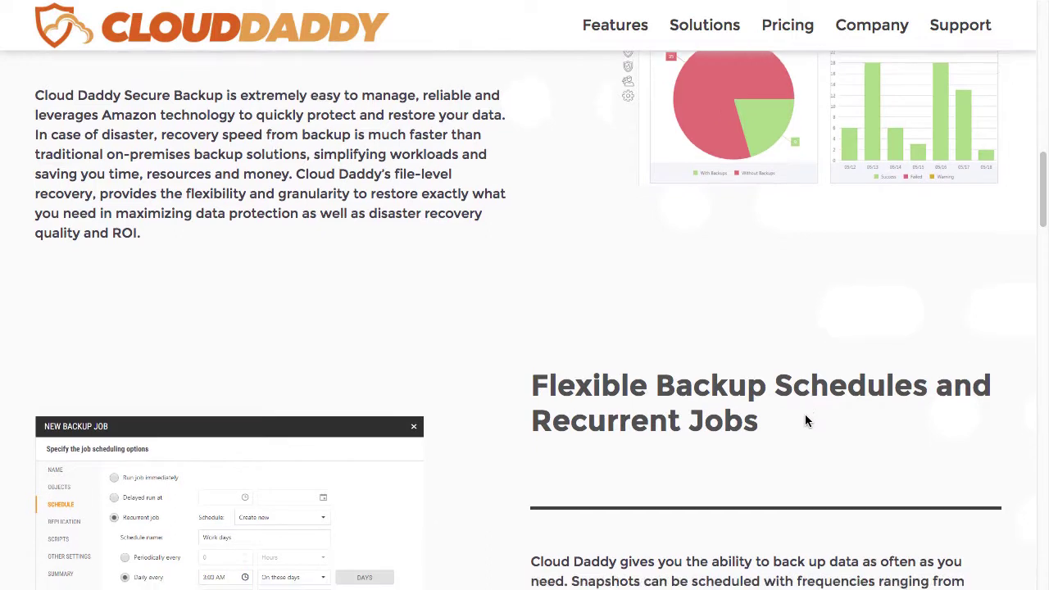
Step: Scroll down the Secure Backup features page to the Flexible Backup Schedules section
{"action": "scroll", "coordinate": [805, 420], "scroll_direction": "down", "scroll_amount": 3}
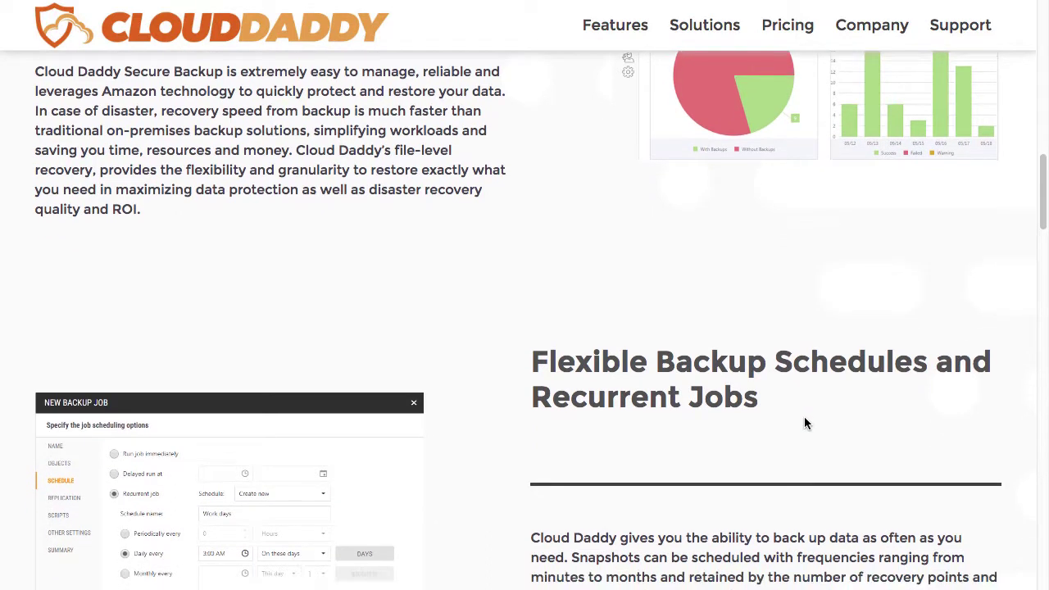
{"action": "scroll", "coordinate": [803, 423], "scroll_direction": "down", "scroll_amount": 2}
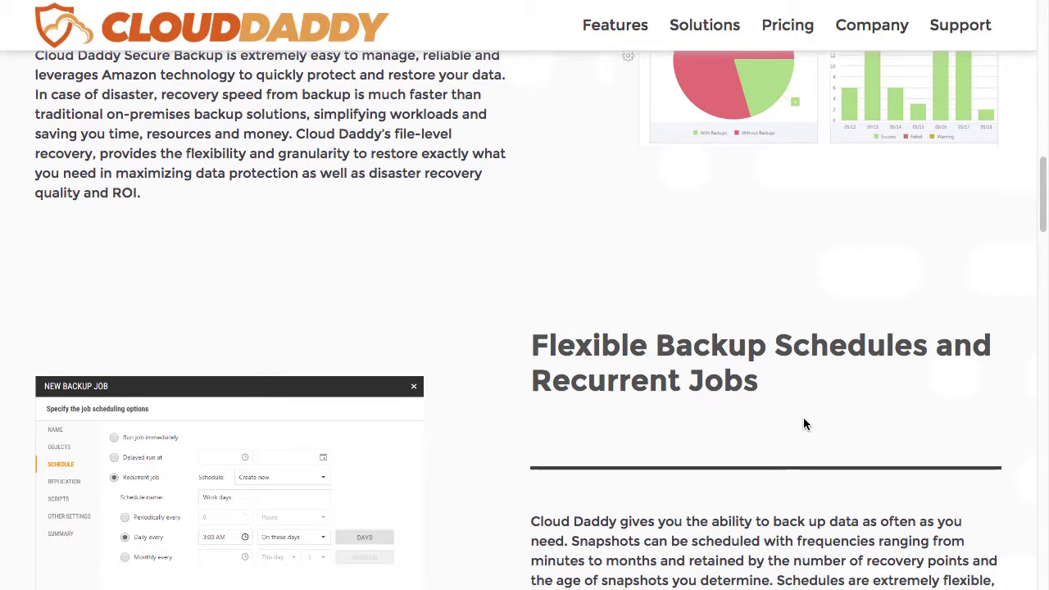
{"action": "scroll", "coordinate": [803, 421], "scroll_direction": "down", "scroll_amount": 2}
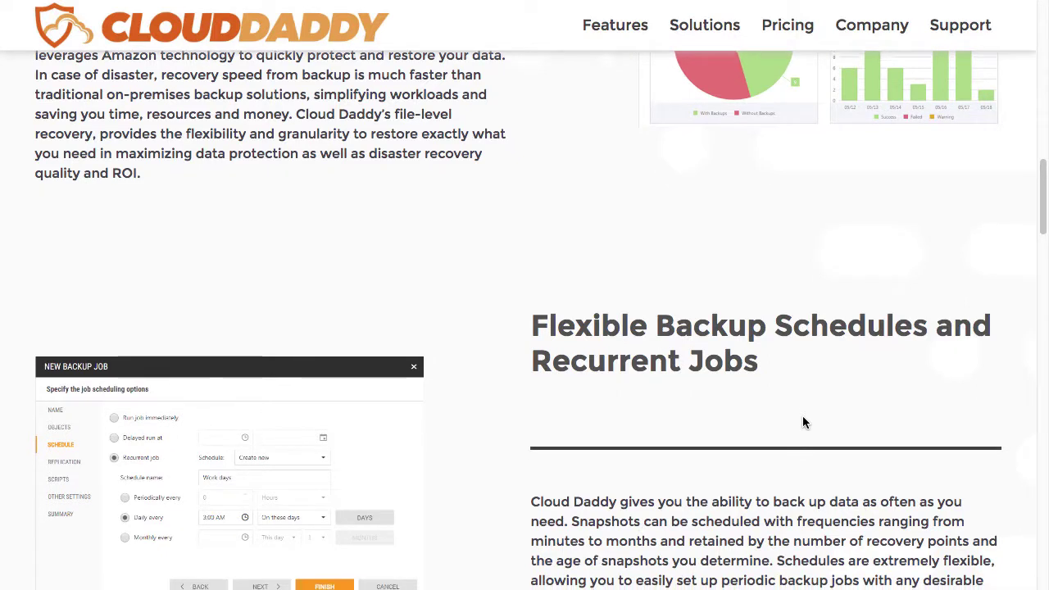
{"action": "scroll", "coordinate": [802, 422], "scroll_direction": "down", "scroll_amount": 1}
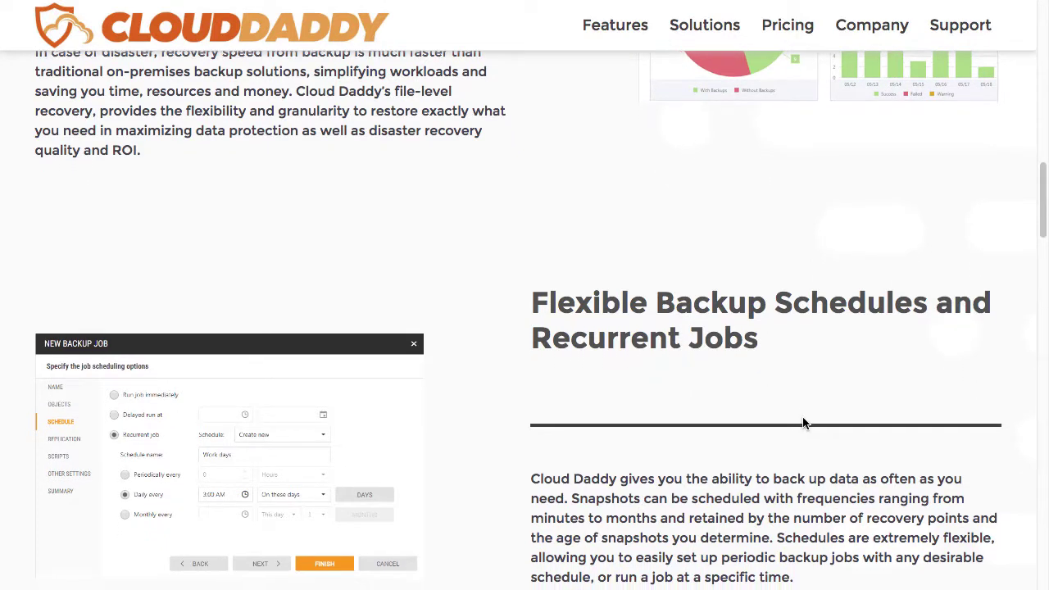
{"action": "scroll", "coordinate": [803, 423], "scroll_direction": "down", "scroll_amount": 2}
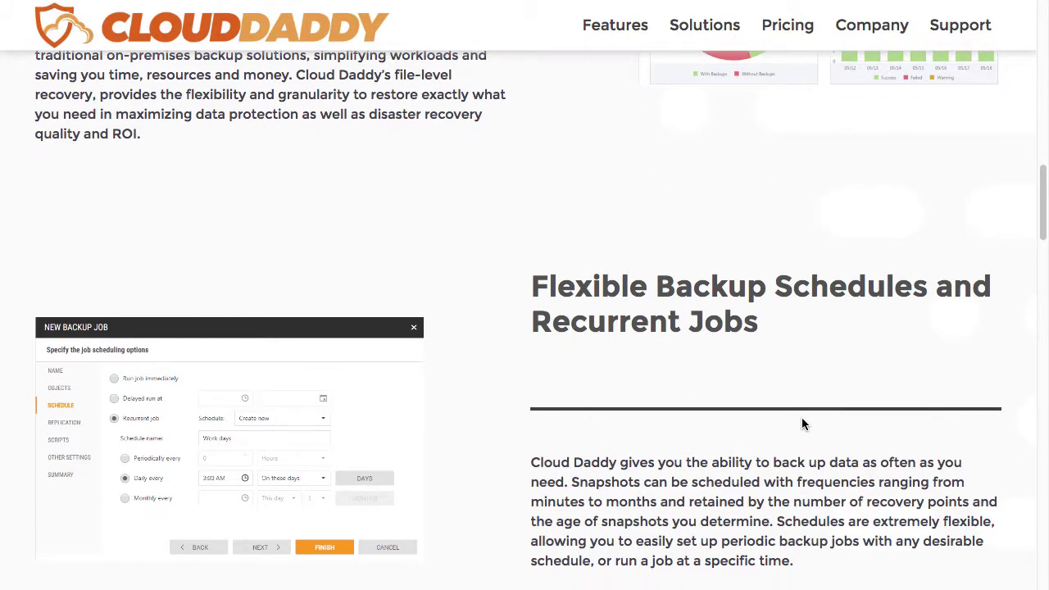
{"action": "scroll", "coordinate": [803, 423], "scroll_direction": "down", "scroll_amount": 1}
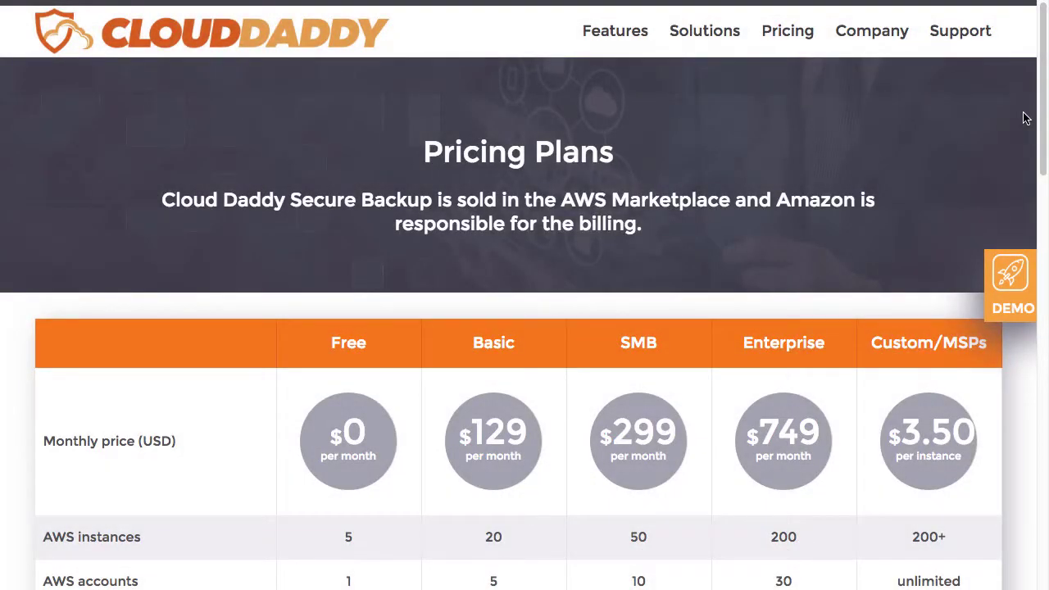
Step: Scroll to the 14-day free trial section and start the free trial on AWS Marketplace
{"action": "scroll", "coordinate": [1024, 119], "scroll_direction": "down", "scroll_amount": 1}
{"action": "scroll", "coordinate": [1024, 119], "scroll_direction": "down", "scroll_amount": 3}
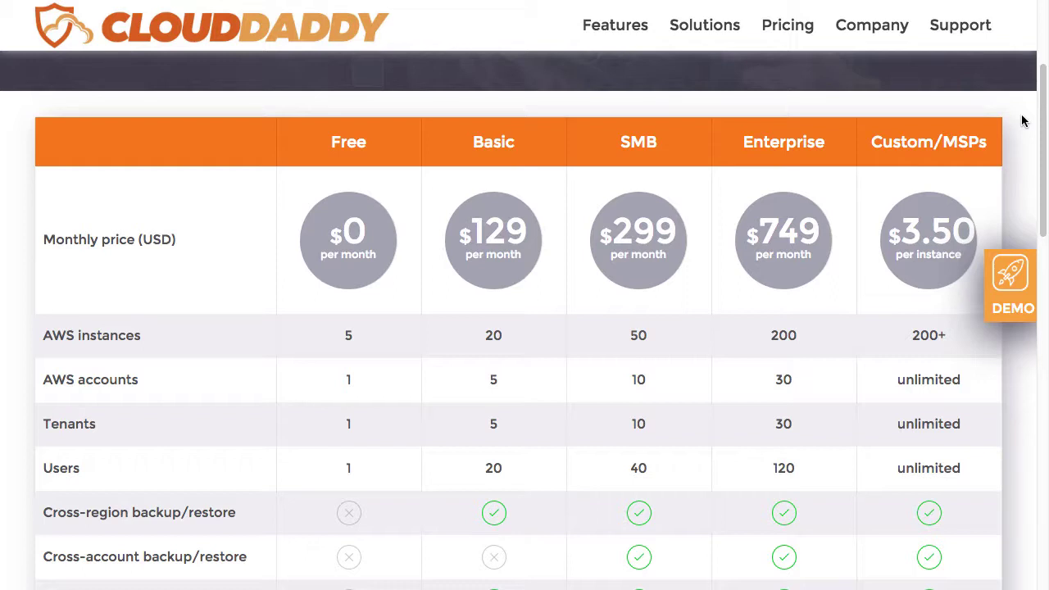
{"action": "scroll", "coordinate": [930, 218], "scroll_direction": "down", "scroll_amount": 8}
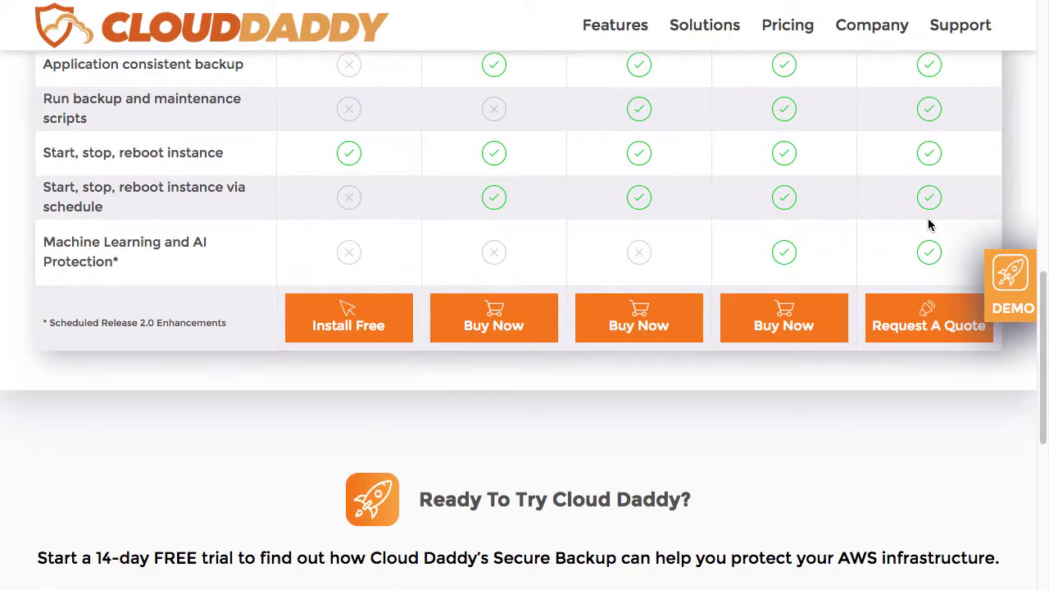
{"action": "scroll", "coordinate": [742, 440], "scroll_direction": "down", "scroll_amount": 1}
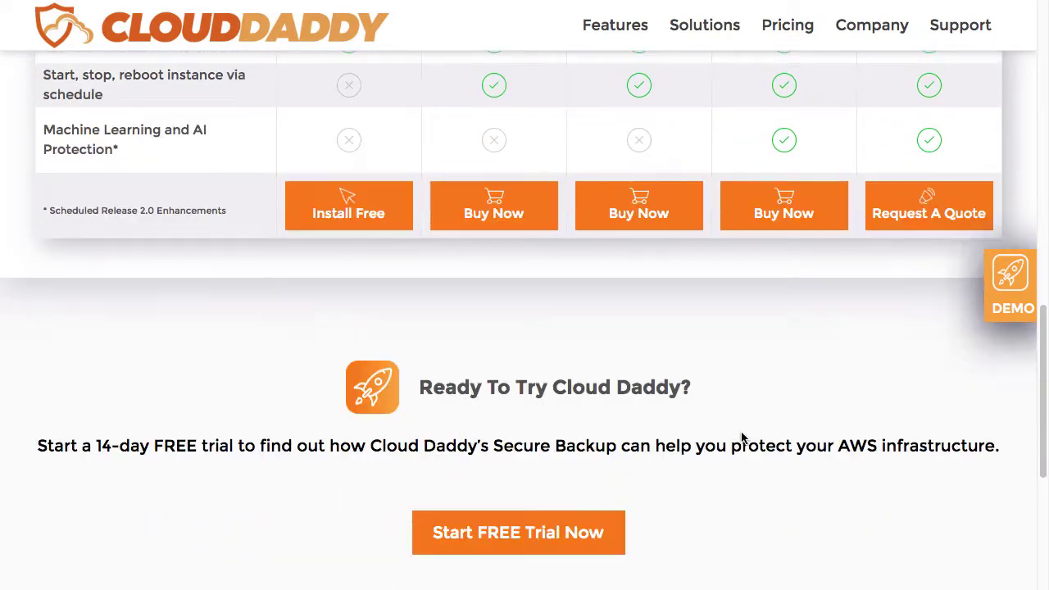
{"action": "left_click", "coordinate": [576, 555]}
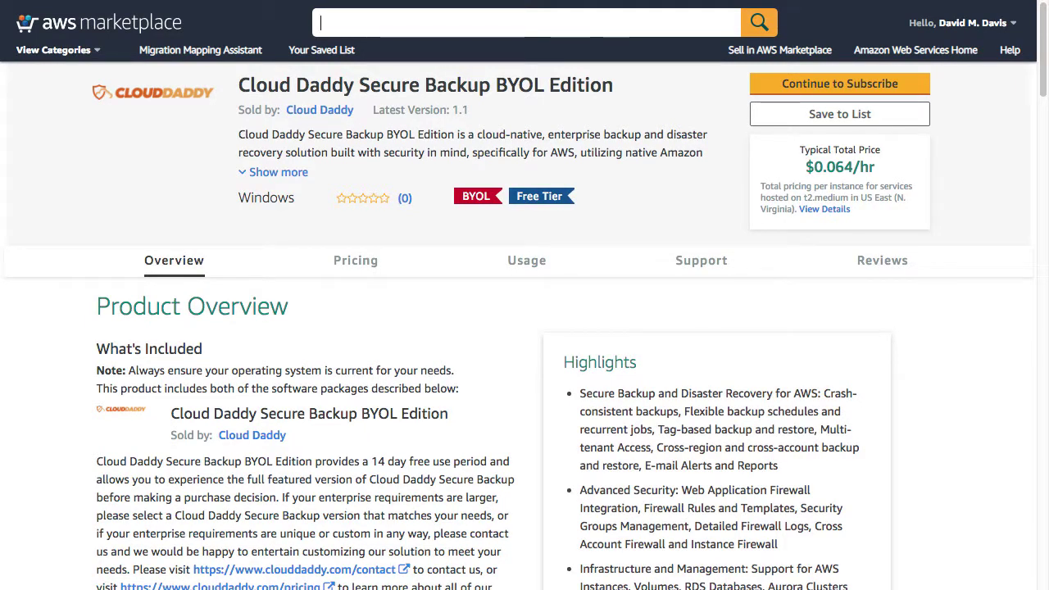
Step: Subscribe to the BYOL Edition and keep US East (N. Virginia) as the deployment region
{"action": "left_click", "coordinate": [870, 89]}
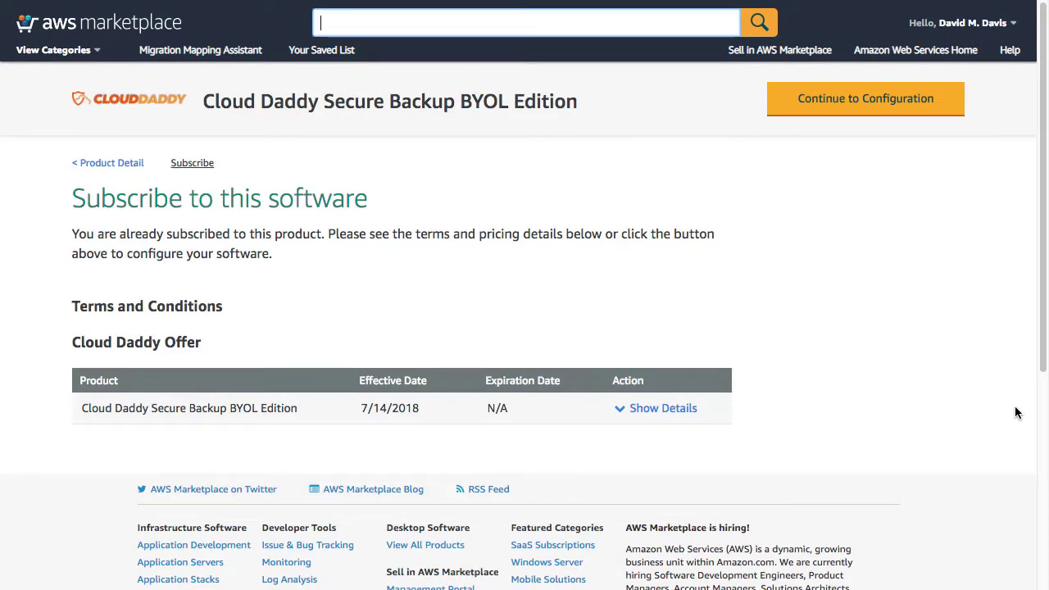
{"action": "left_click", "coordinate": [889, 115]}
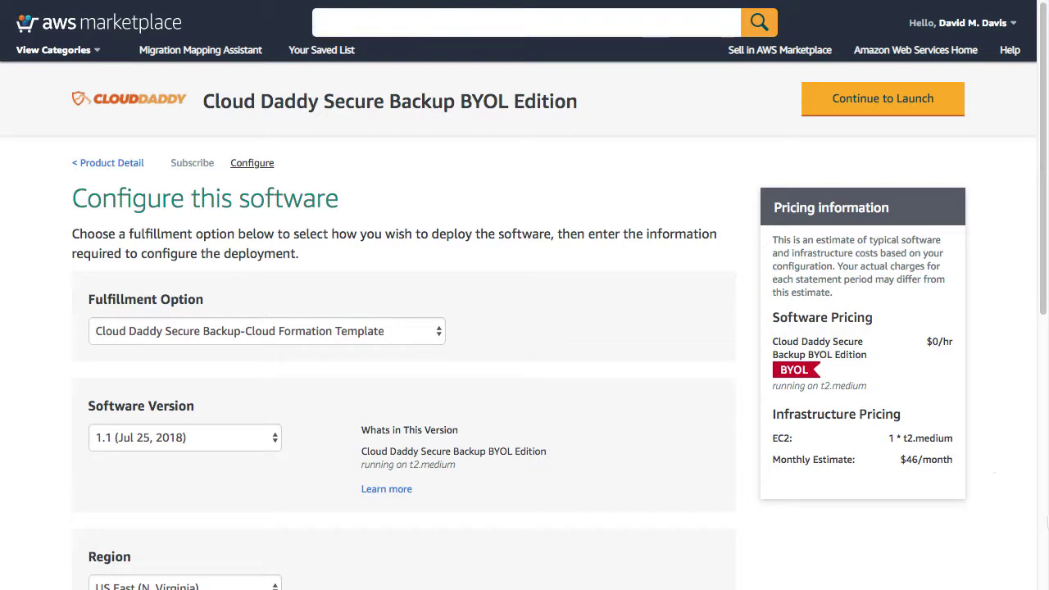
{"action": "scroll", "coordinate": [1002, 524], "scroll_direction": "down", "scroll_amount": 2}
{"action": "left_click", "coordinate": [268, 522]}
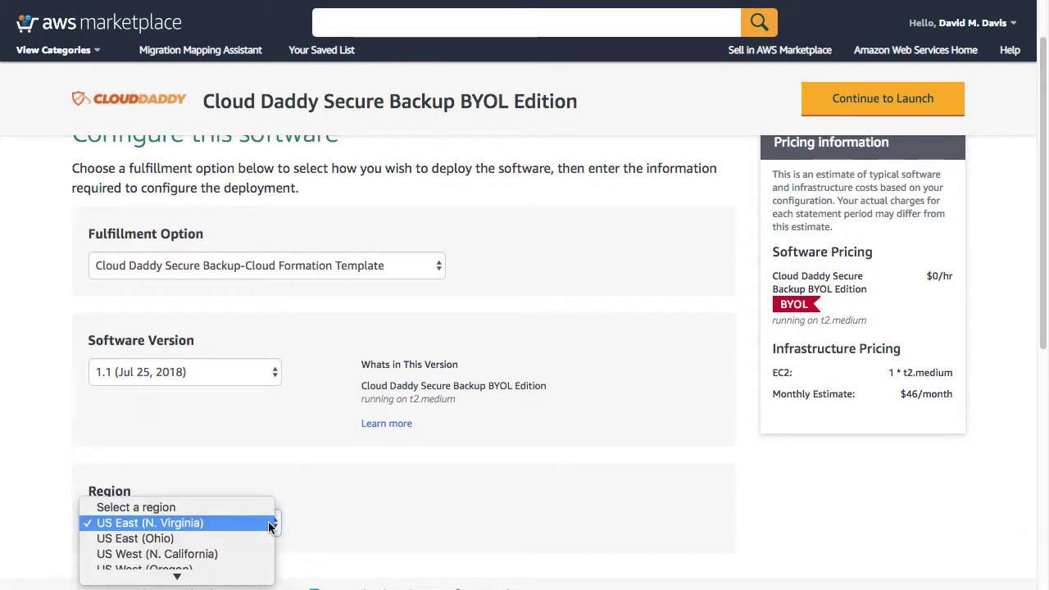
{"action": "left_click", "coordinate": [270, 522]}
Step: Launch the configuration through CloudFormation
{"action": "left_click", "coordinate": [882, 98]}
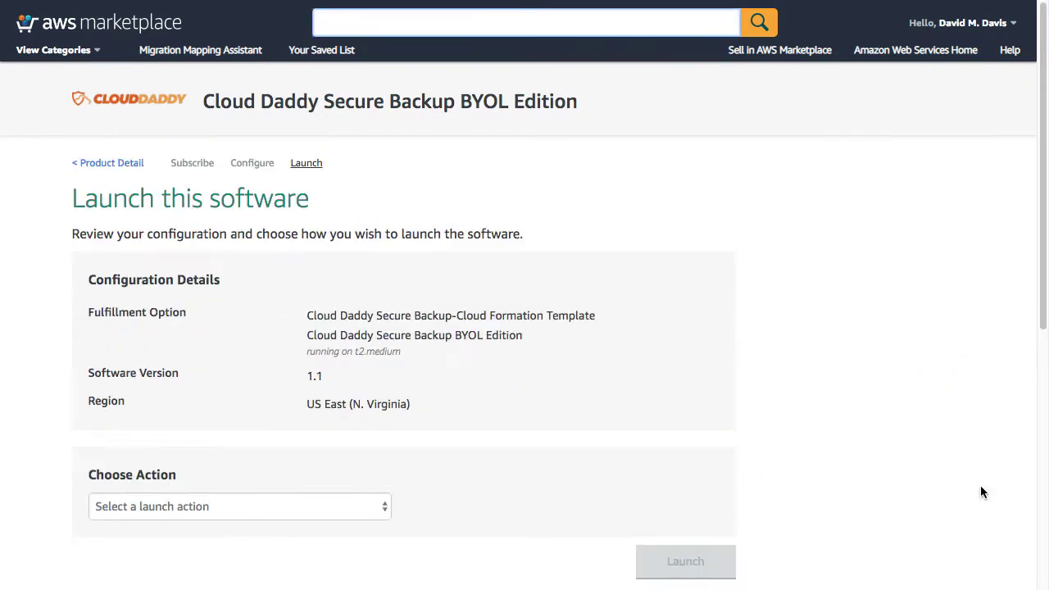
{"action": "left_click", "coordinate": [354, 503]}
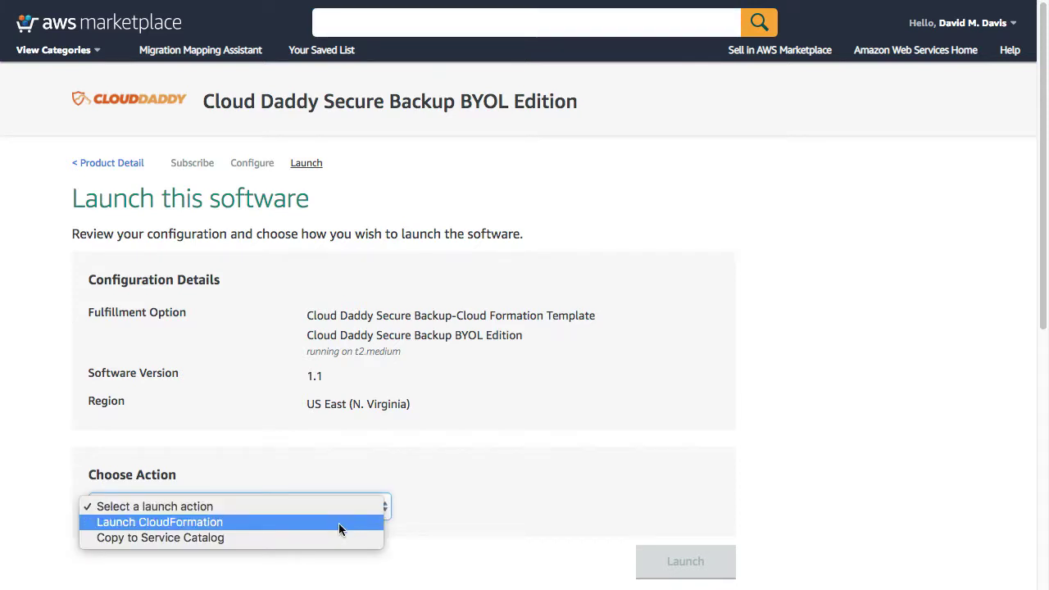
{"action": "left_click", "coordinate": [338, 522]}
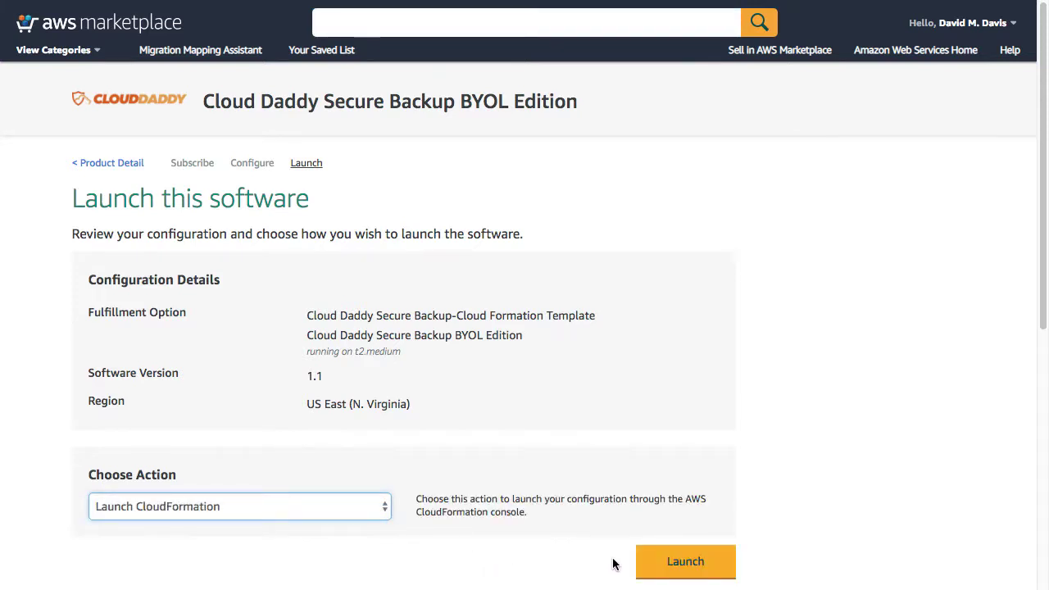
{"action": "left_click", "coordinate": [678, 563]}
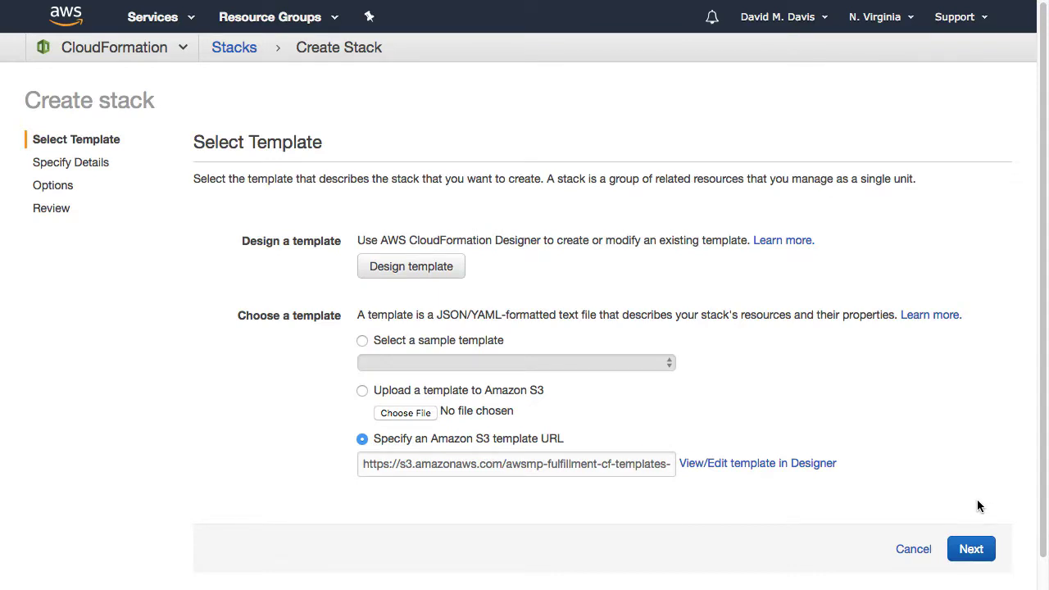
Step: Name the stack CloudDaddy and set the CIDR to 192.168.1.100/32
{"action": "left_click", "coordinate": [971, 549]}
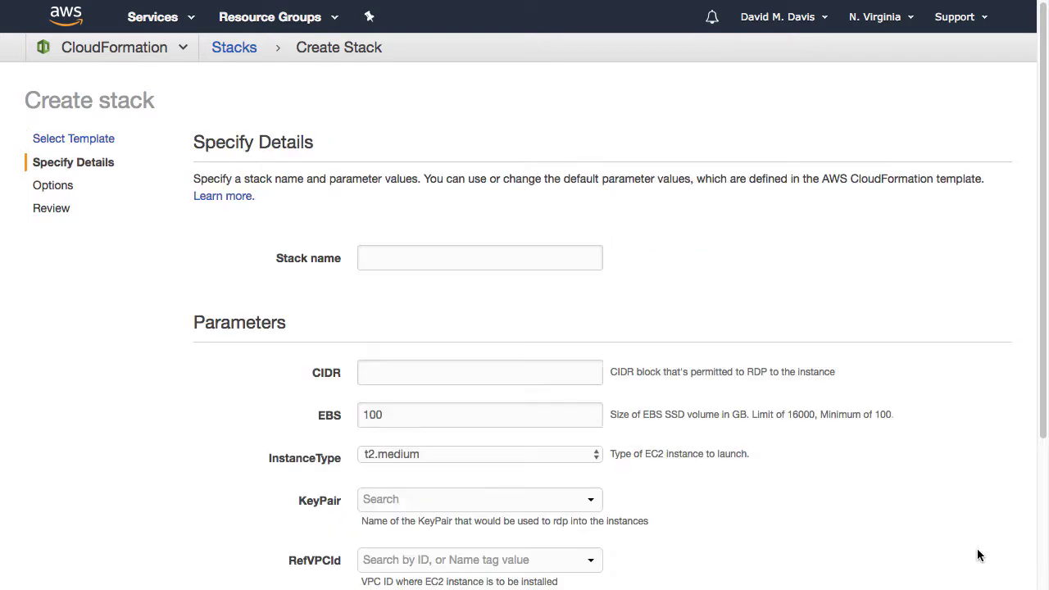
{"action": "left_click", "coordinate": [435, 262]}
{"action": "type", "text": "CloudD"}
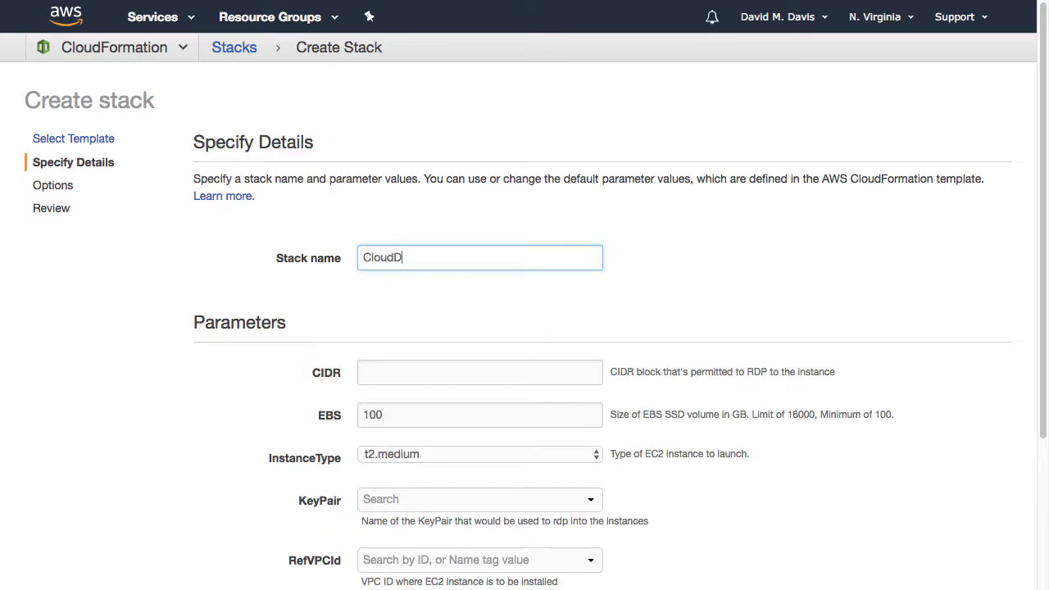
{"action": "type", "text": "addy"}
{"action": "left_click", "coordinate": [419, 373]}
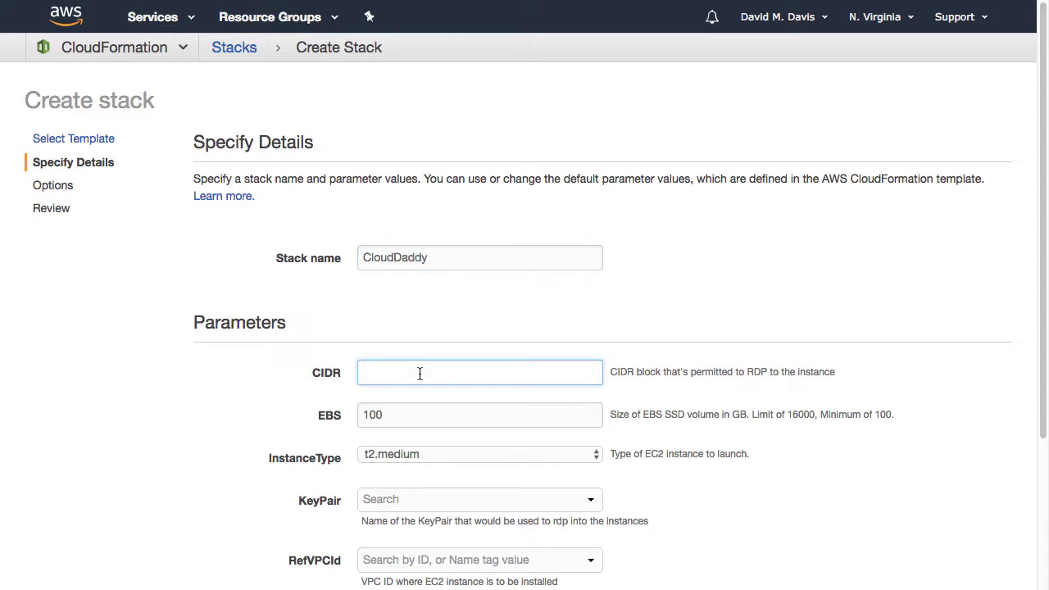
{"action": "type", "text": "192.168.1.100/32"}
Step: Choose the first key pair, VPC vpc-52017336 and subnet subnet-01ed1759, then continue
{"action": "scroll", "coordinate": [456, 390], "scroll_direction": "down", "scroll_amount": 3}
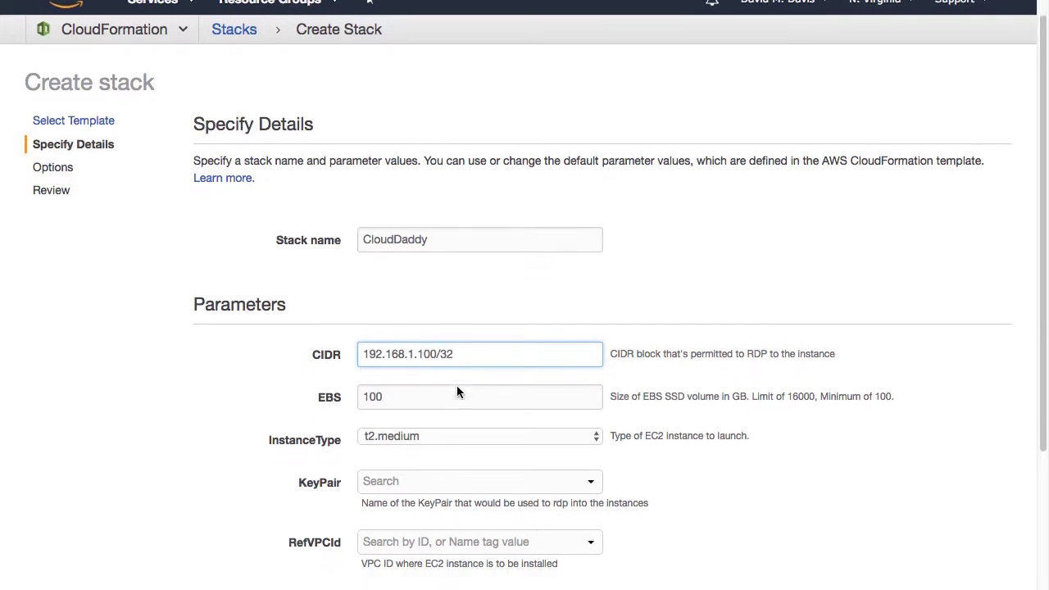
{"action": "left_click", "coordinate": [435, 424]}
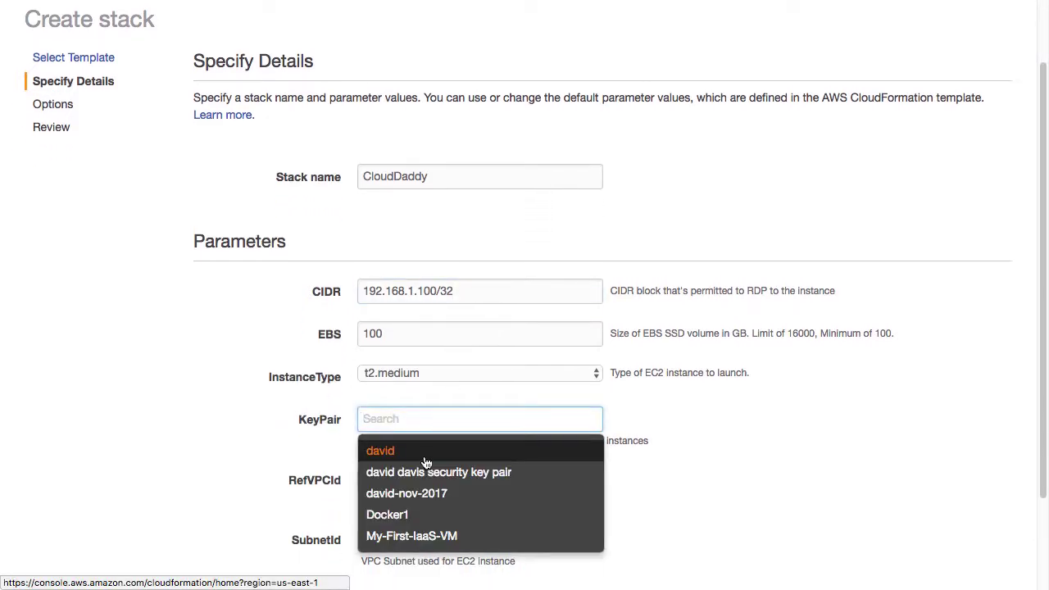
{"action": "left_click", "coordinate": [422, 451]}
{"action": "scroll", "coordinate": [458, 492], "scroll_direction": "down", "scroll_amount": 1}
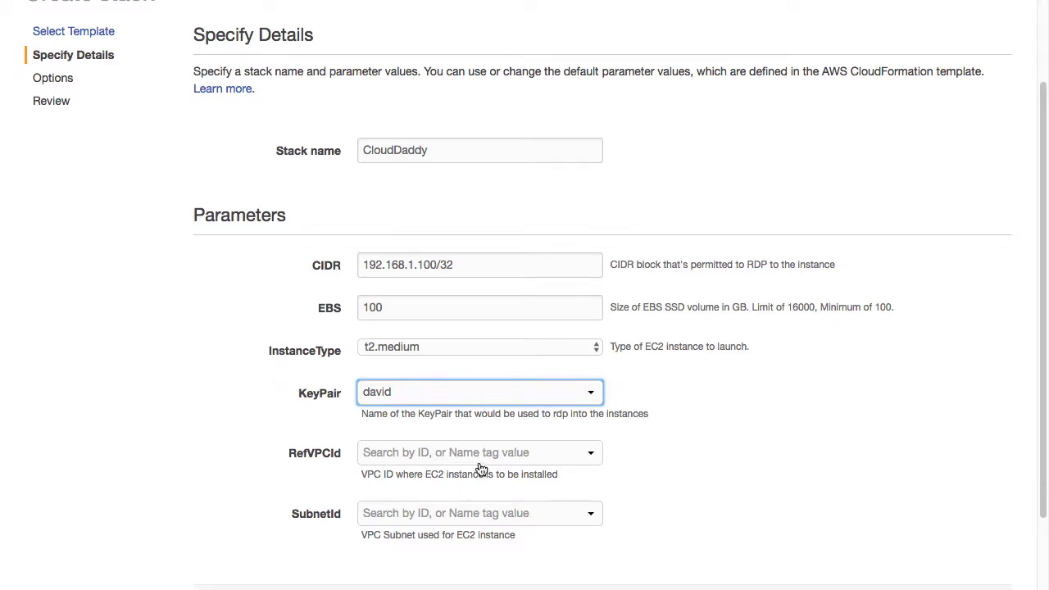
{"action": "left_click", "coordinate": [477, 462]}
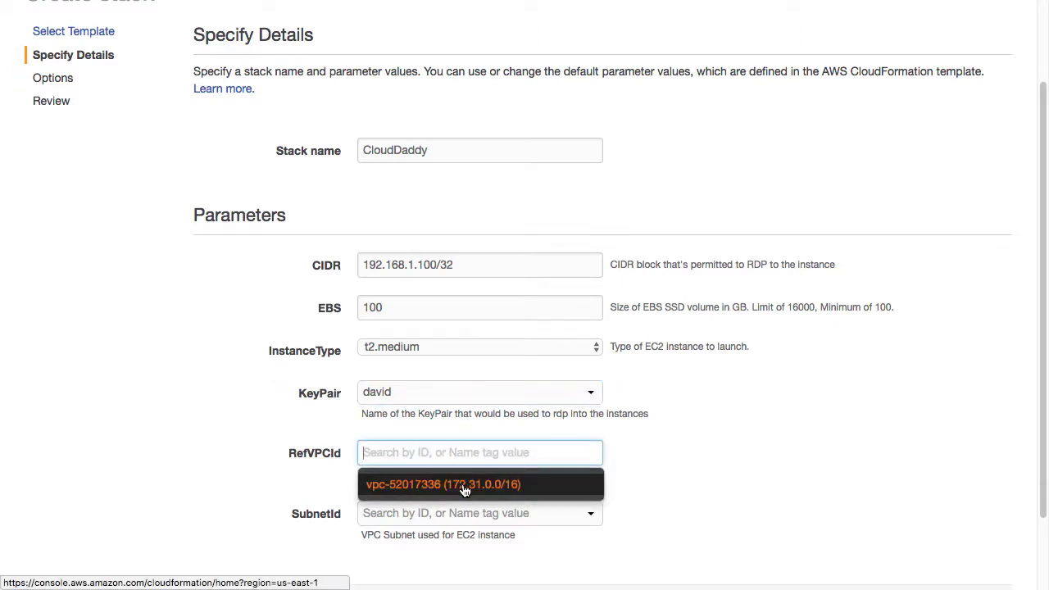
{"action": "left_click", "coordinate": [465, 487]}
{"action": "left_click", "coordinate": [497, 524]}
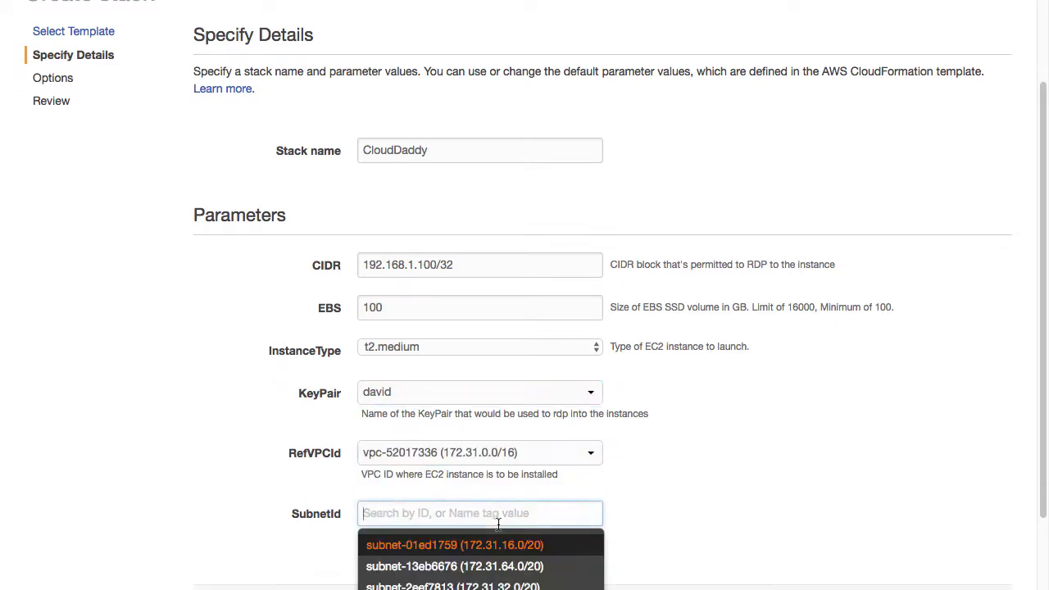
{"action": "left_click", "coordinate": [484, 545]}
{"action": "scroll", "coordinate": [830, 481], "scroll_direction": "down", "scroll_amount": 3}
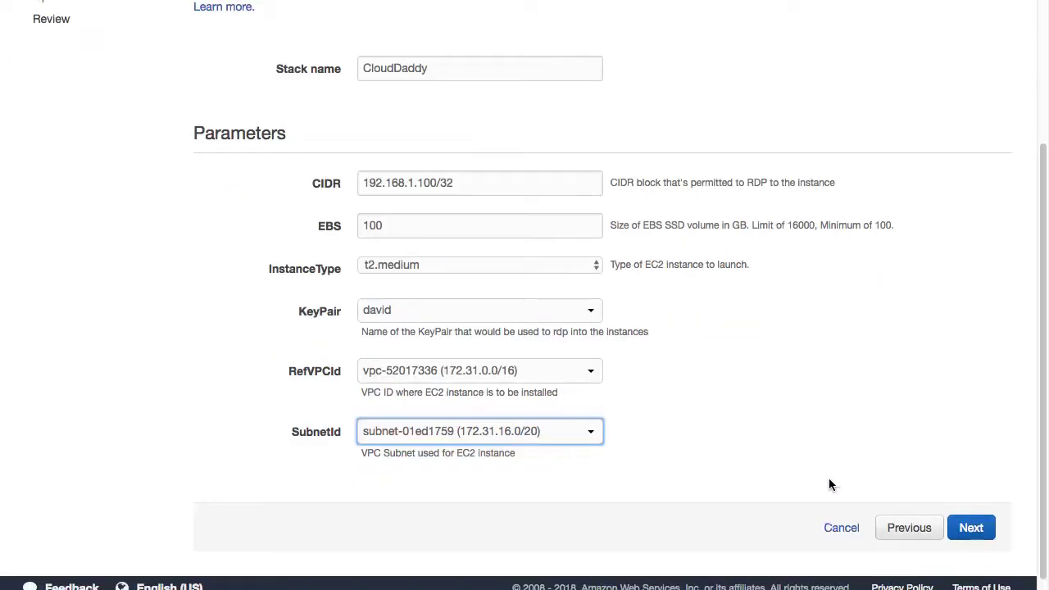
{"action": "left_click", "coordinate": [971, 529]}
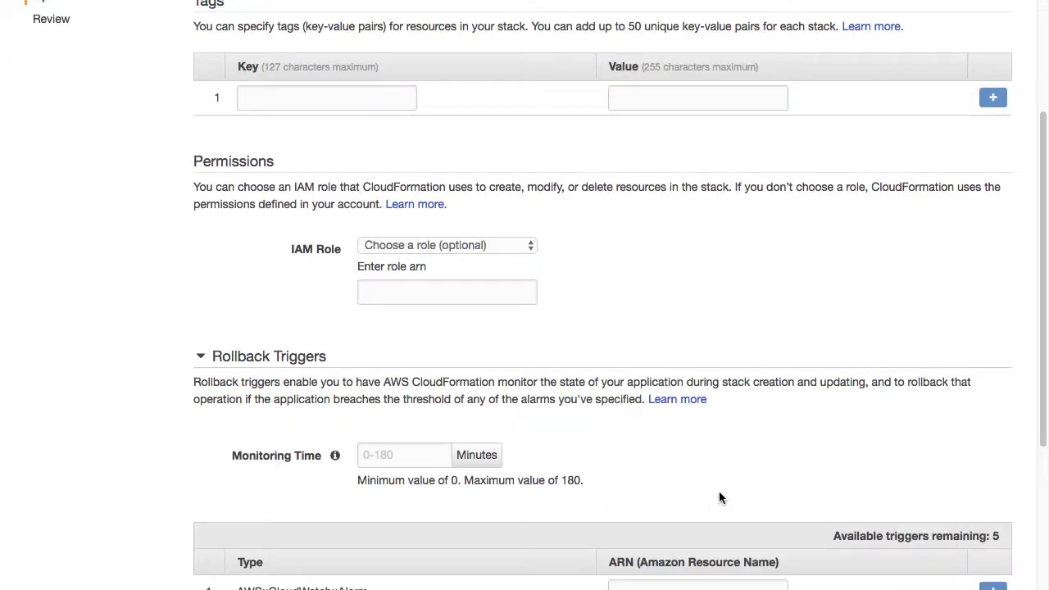
Step: Acknowledge IAM resource creation, create the CloudDaddy stack, and refresh until it shows CREATE_COMPLETE
{"action": "scroll", "coordinate": [720, 497], "scroll_direction": "down", "scroll_amount": 5}
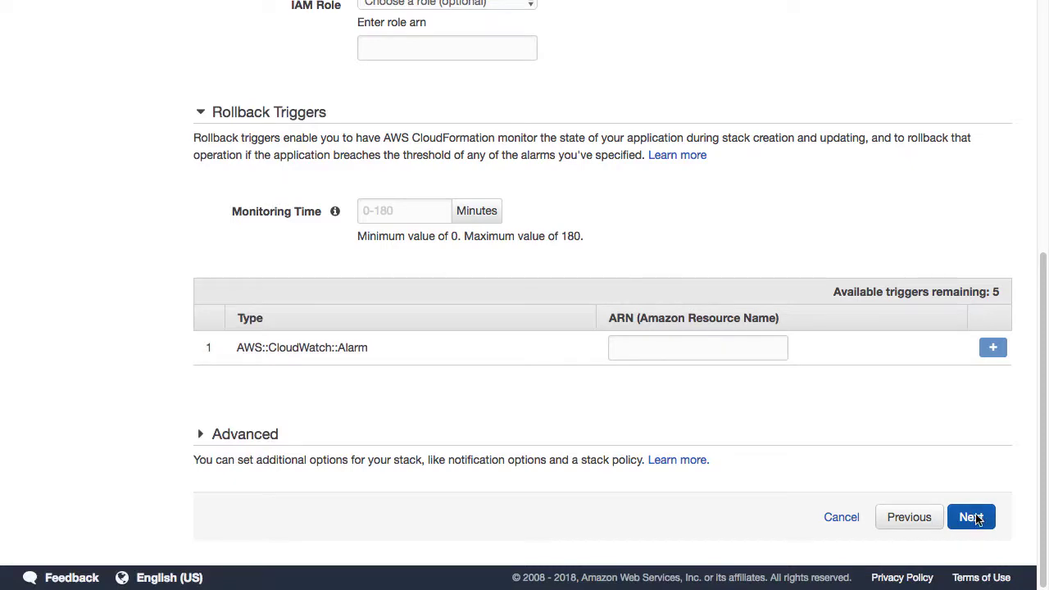
{"action": "left_click", "coordinate": [971, 517]}
{"action": "scroll", "coordinate": [647, 451], "scroll_direction": "down", "scroll_amount": 5}
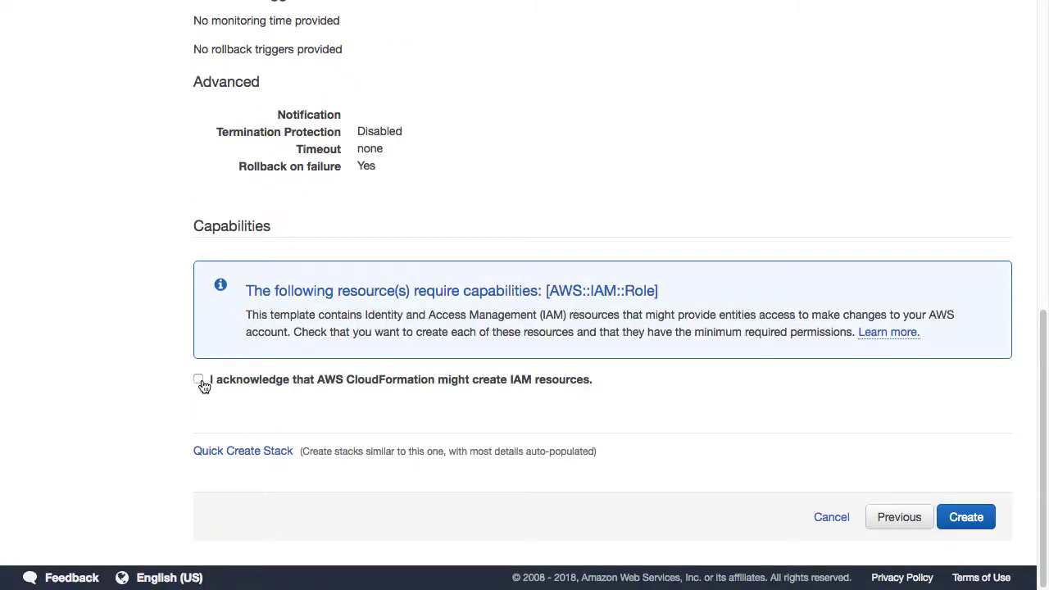
{"action": "left_click", "coordinate": [200, 381]}
{"action": "left_click", "coordinate": [971, 517]}
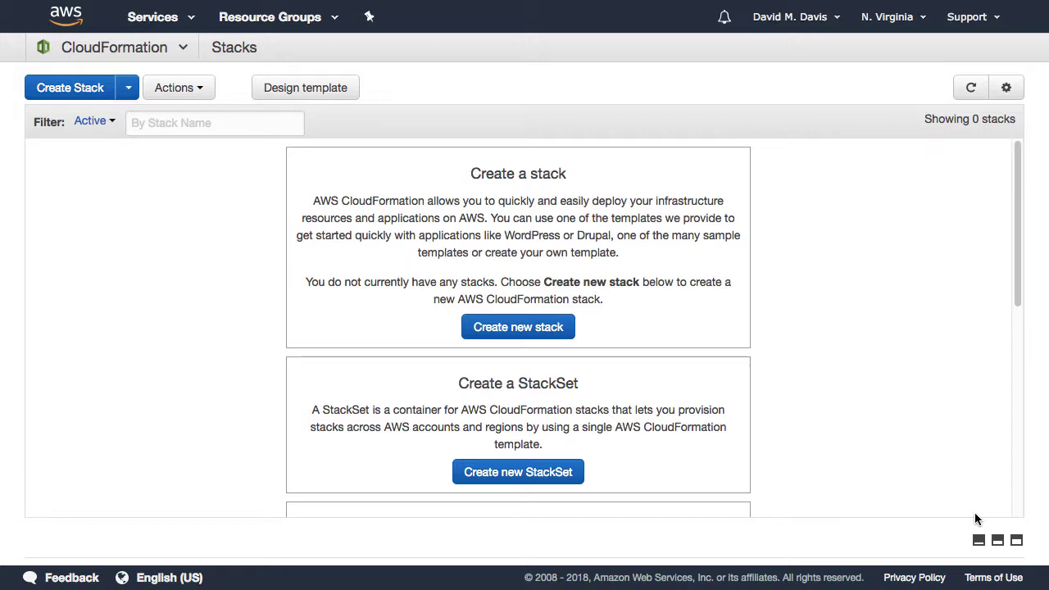
{"action": "left_click", "coordinate": [971, 88]}
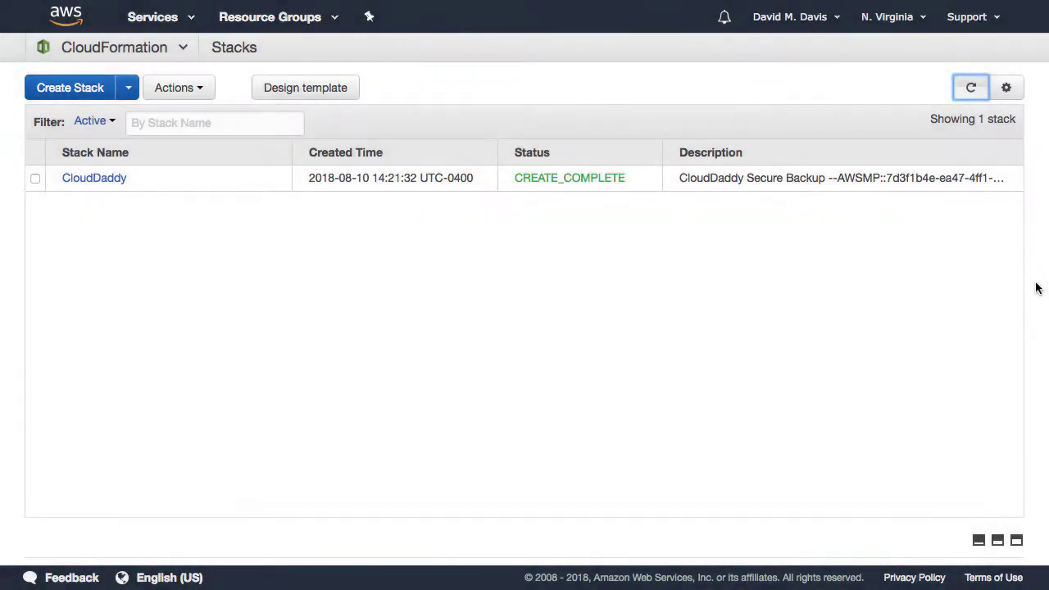
Step: In EC2's running instances, copy the Cloud Daddy instance's public IP 54.86.46.169
{"action": "left_click", "coordinate": [166, 21]}
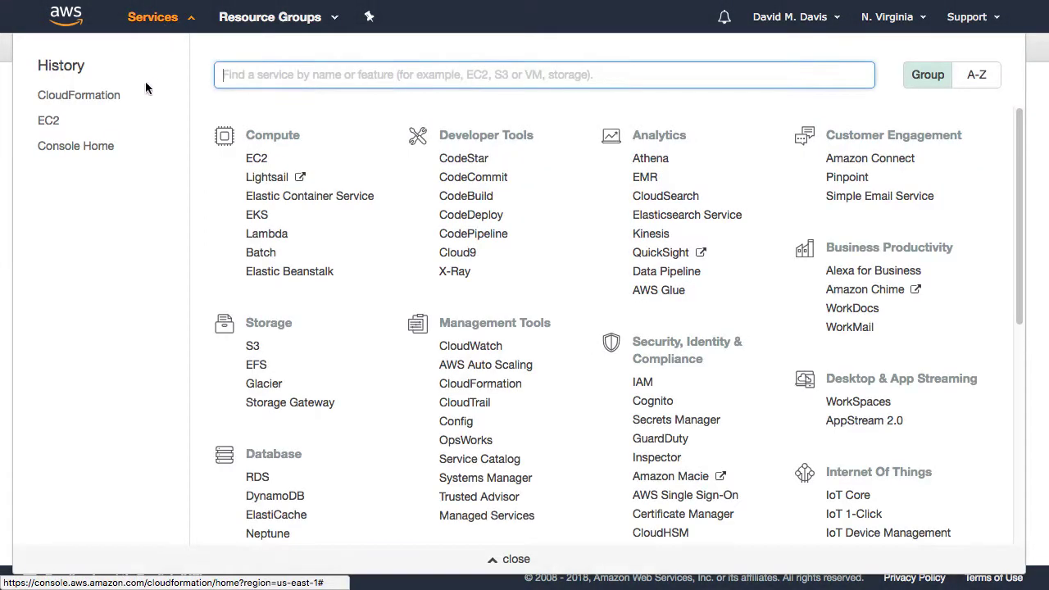
{"action": "left_click", "coordinate": [49, 121]}
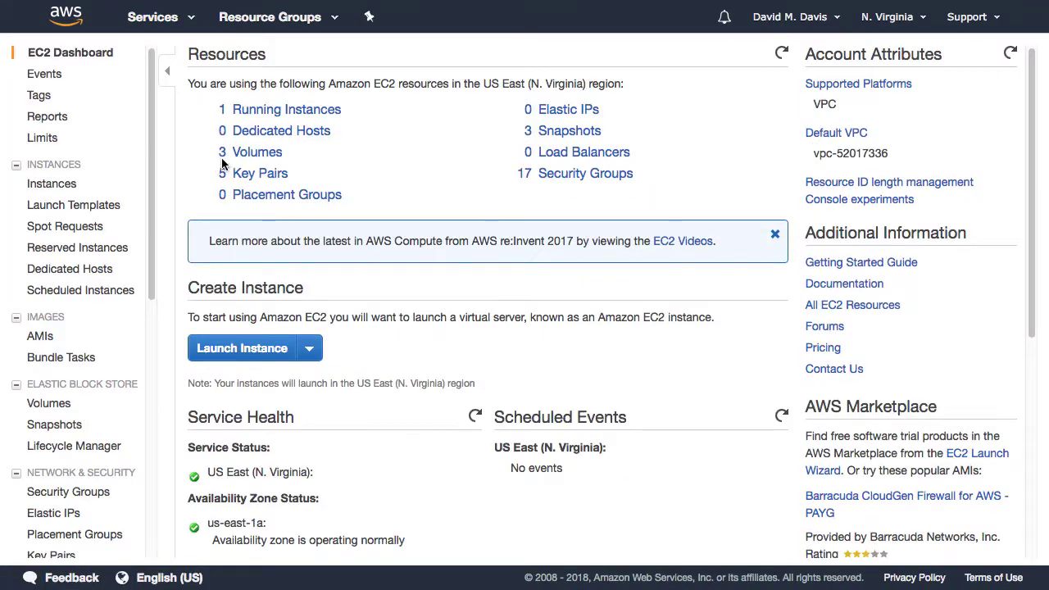
{"action": "left_click", "coordinate": [259, 114]}
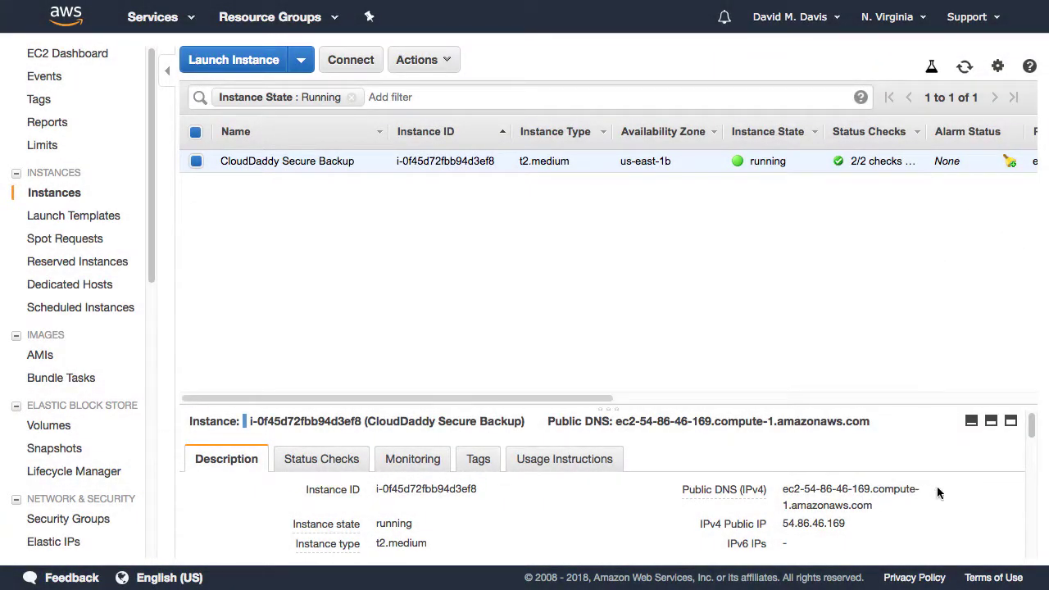
{"action": "mouse_move", "coordinate": [944, 485]}
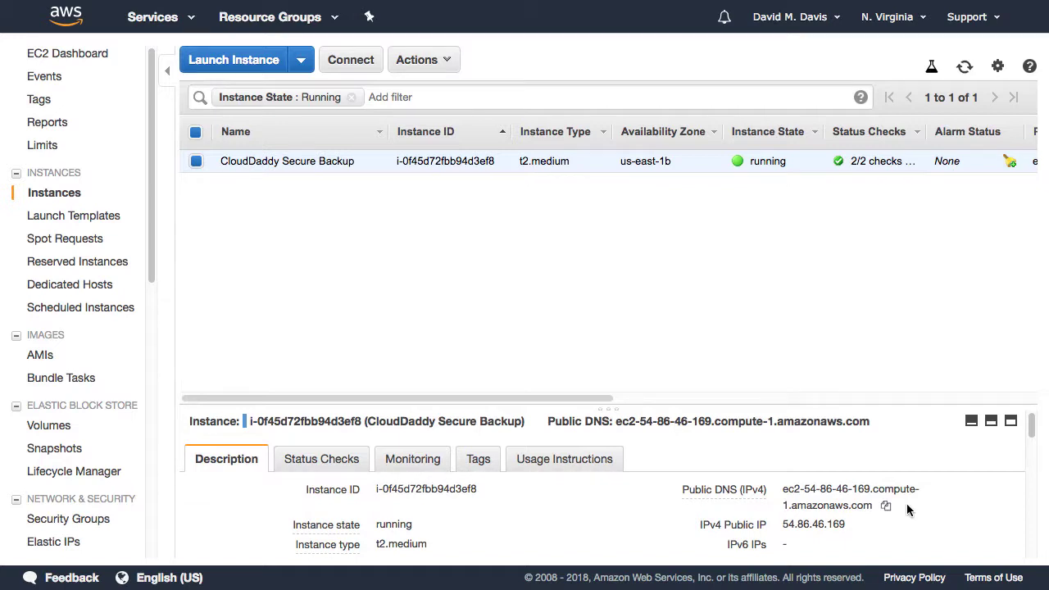
{"action": "mouse_move", "coordinate": [787, 526]}
{"action": "left_click_drag", "start_coordinate": [782, 525], "coordinate": [845, 522]}
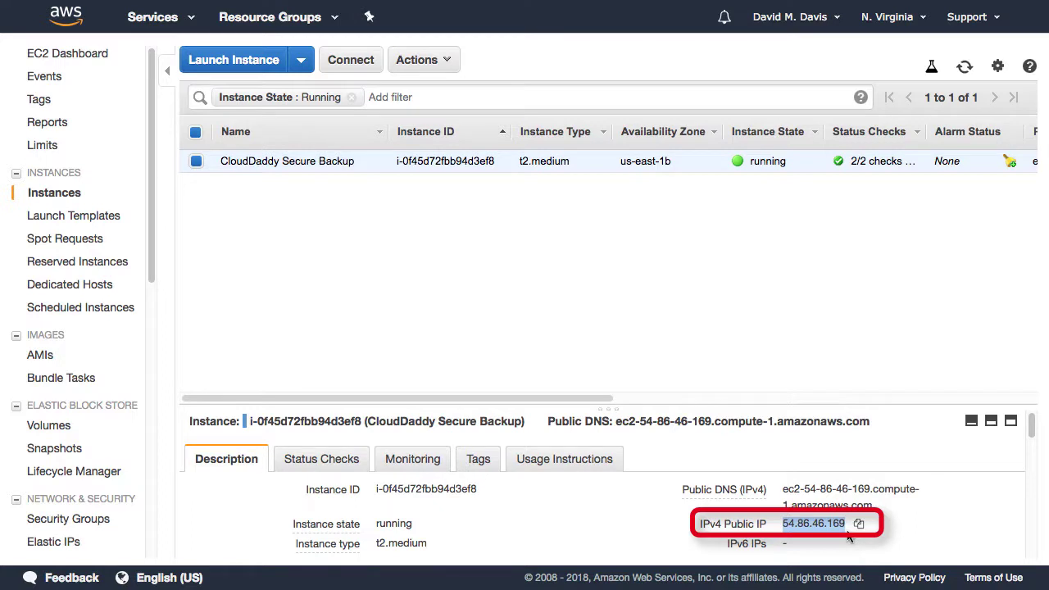
{"action": "left_click", "coordinate": [862, 526]}
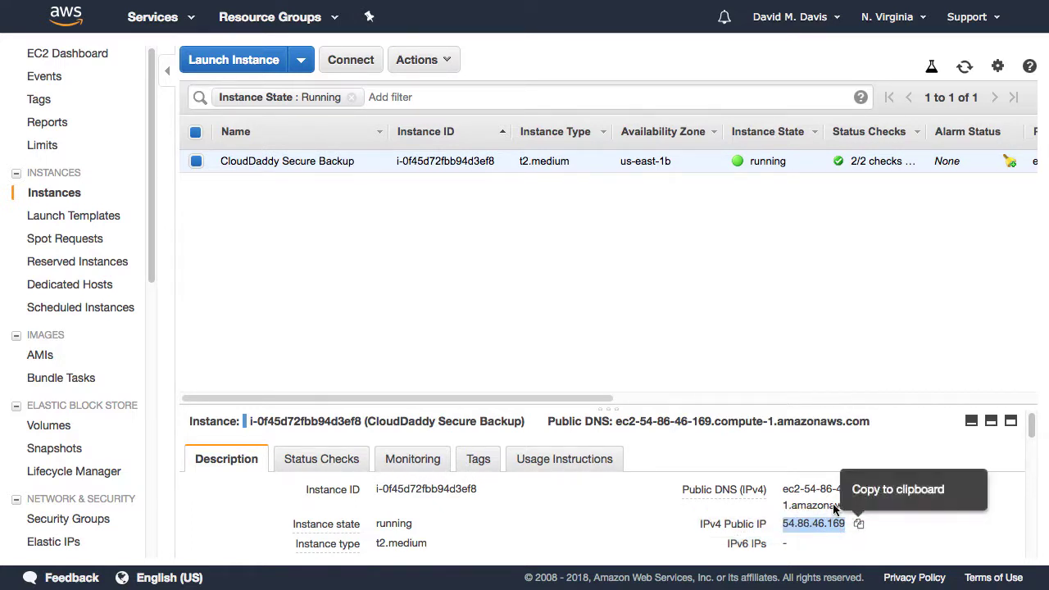
{"action": "left_click_drag", "start_coordinate": [477, 490], "coordinate": [376, 497]}
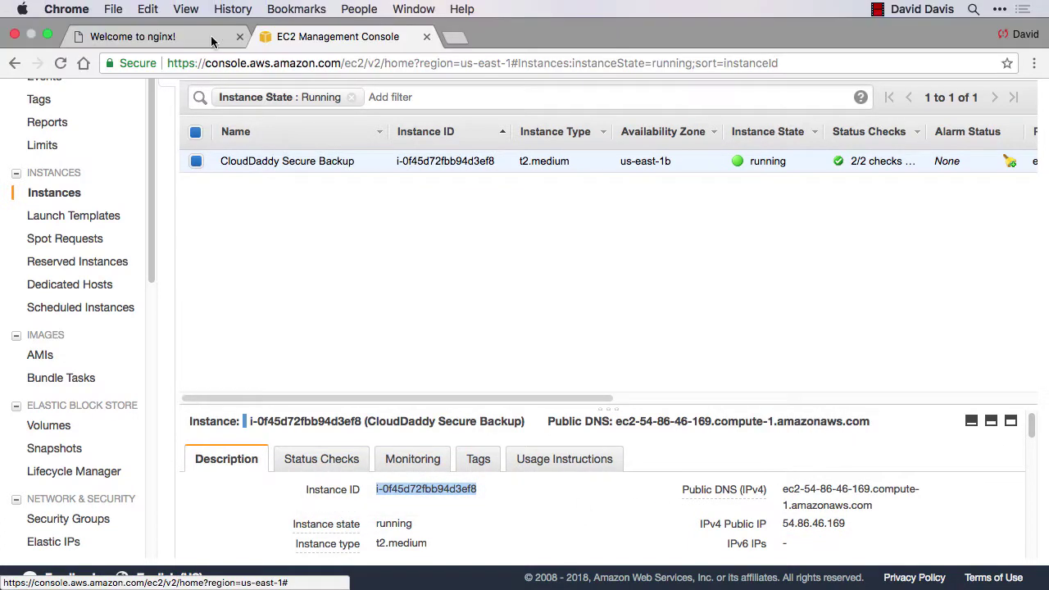
{"action": "left_click", "coordinate": [168, 37]}
{"action": "left_click", "coordinate": [250, 66]}
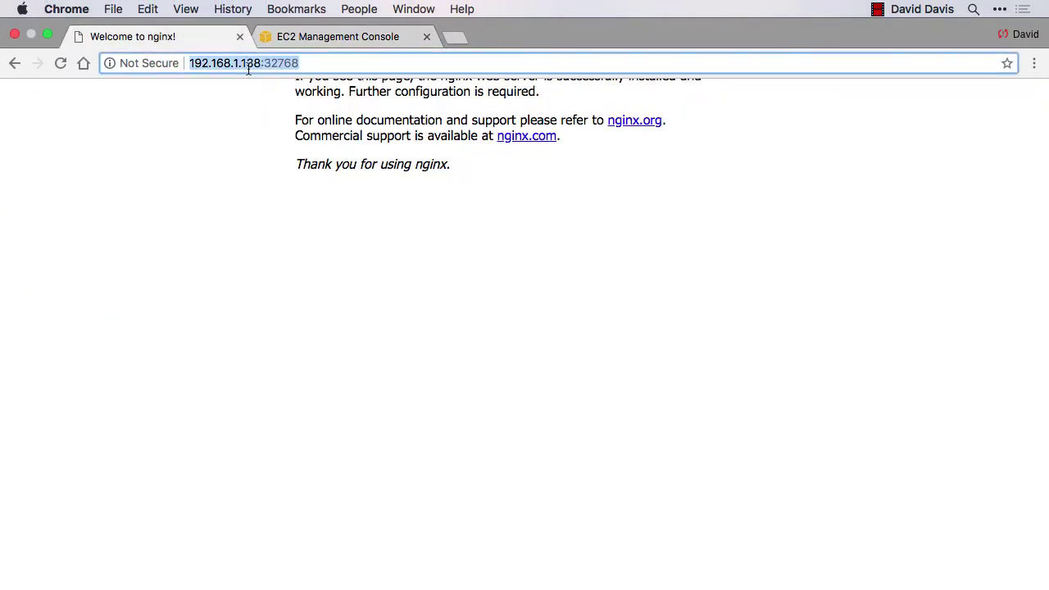
{"action": "key", "text": "super+v"}
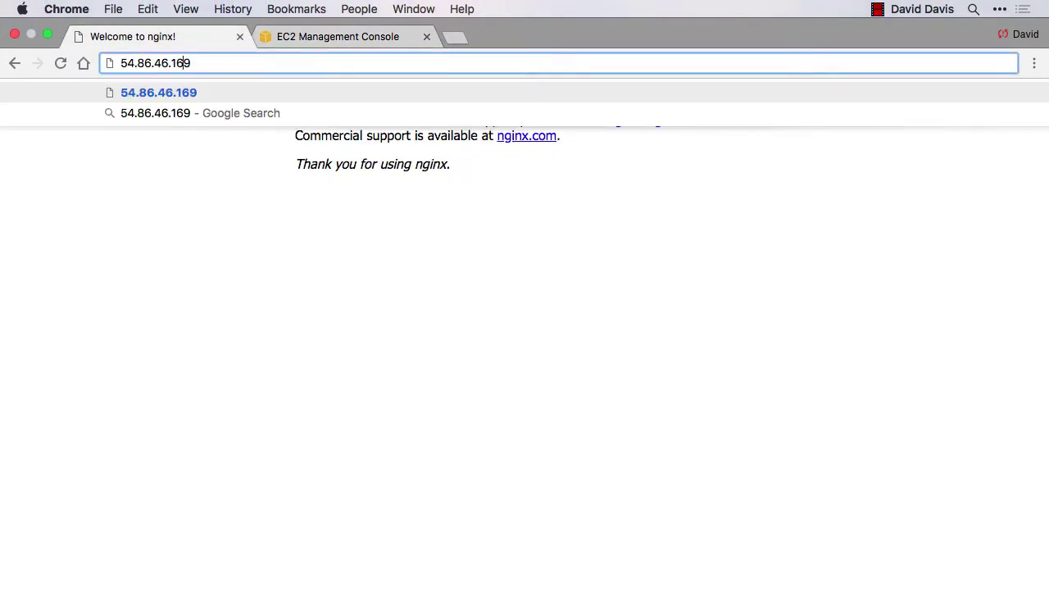
{"action": "type", "text": "https"}
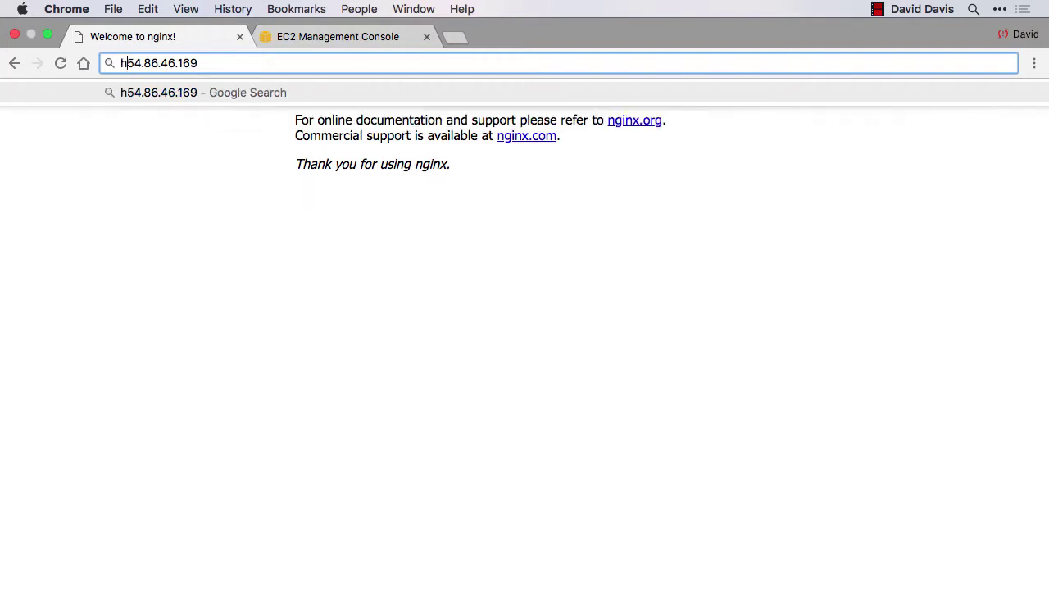
{"action": "type", "text": ":"}
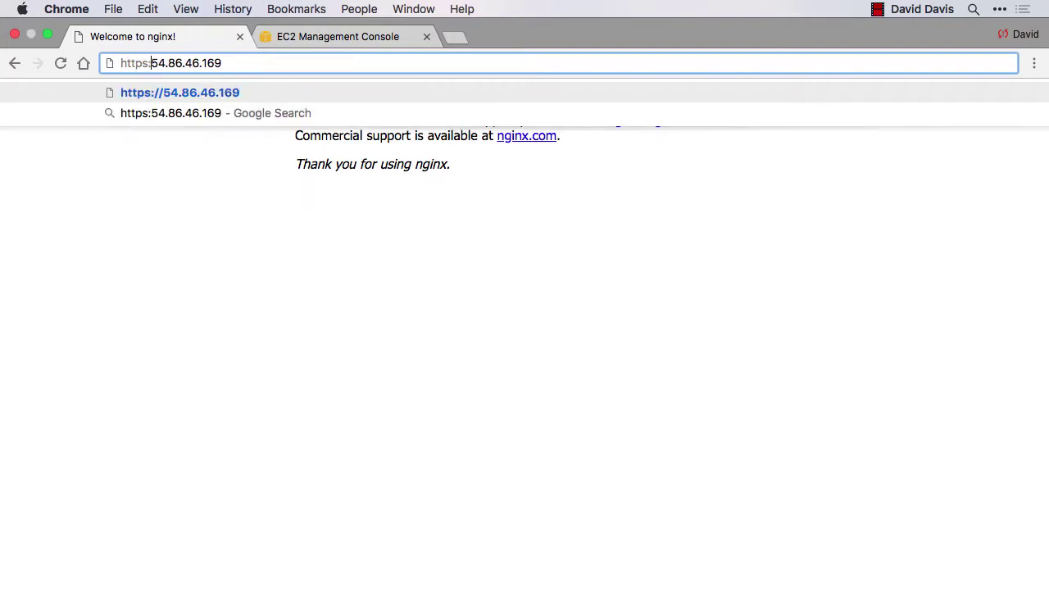
{"action": "type", "text": "//"}
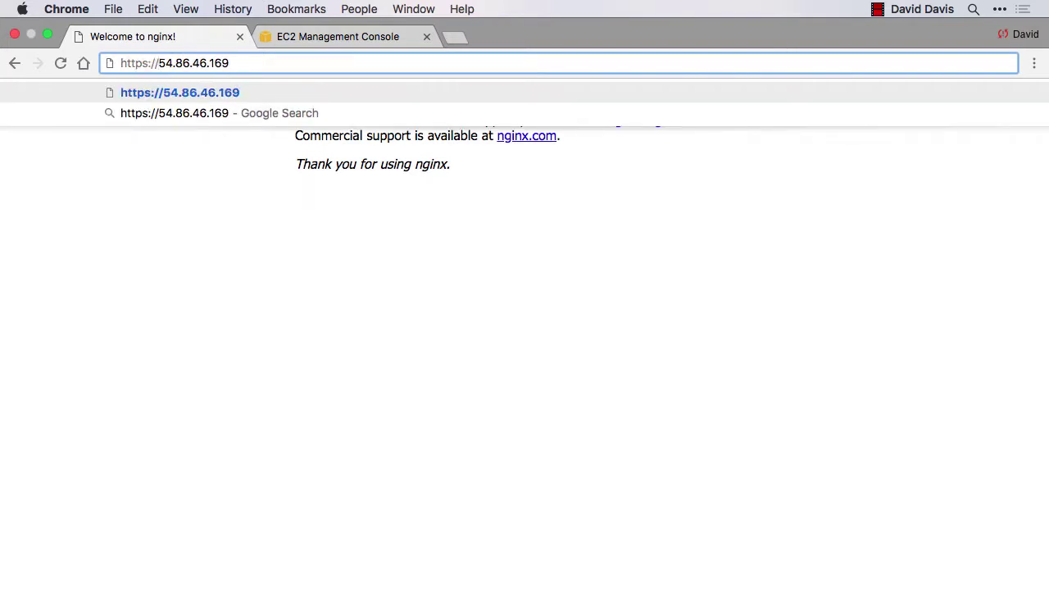
{"action": "key", "text": "Return"}
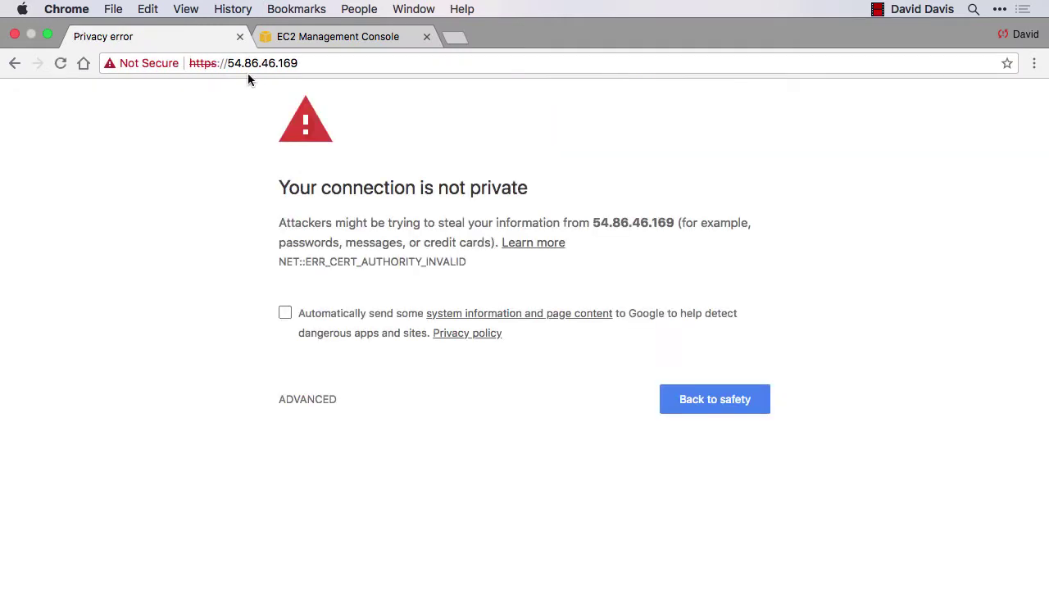
{"action": "left_click", "coordinate": [302, 405]}
{"action": "left_click", "coordinate": [351, 526]}
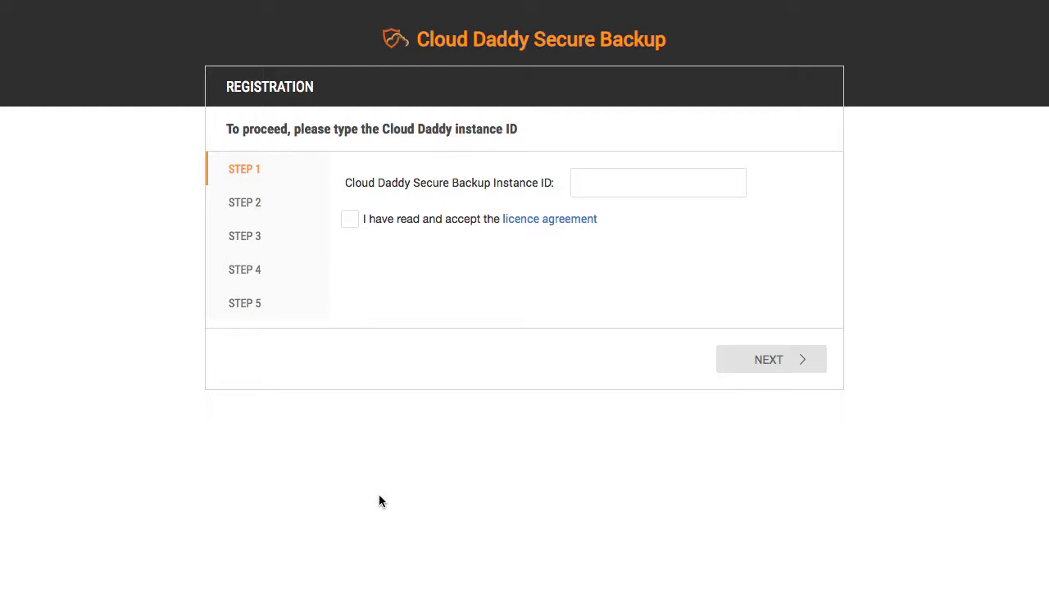
Step: Paste the copied EC2 instance ID into the registration field and accept the licence agreement
{"action": "left_click", "coordinate": [598, 183]}
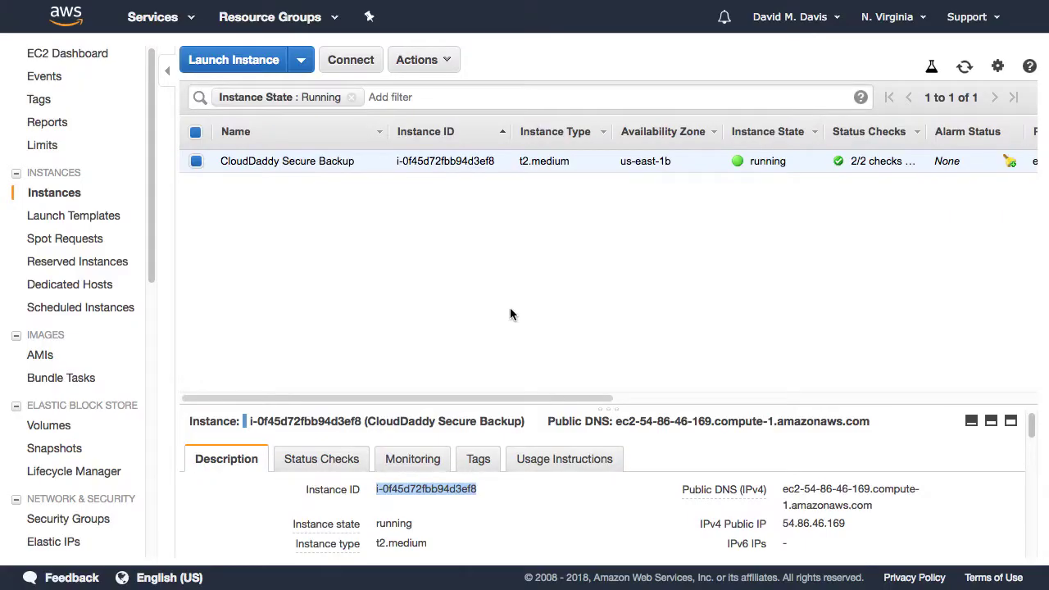
{"action": "left_click", "coordinate": [462, 508]}
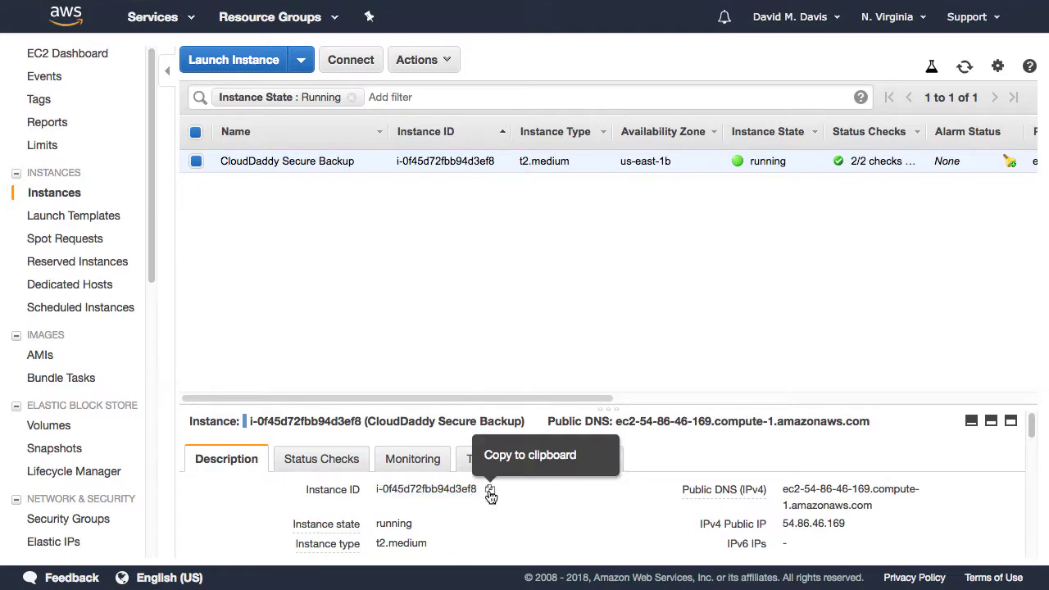
{"action": "left_click", "coordinate": [487, 490]}
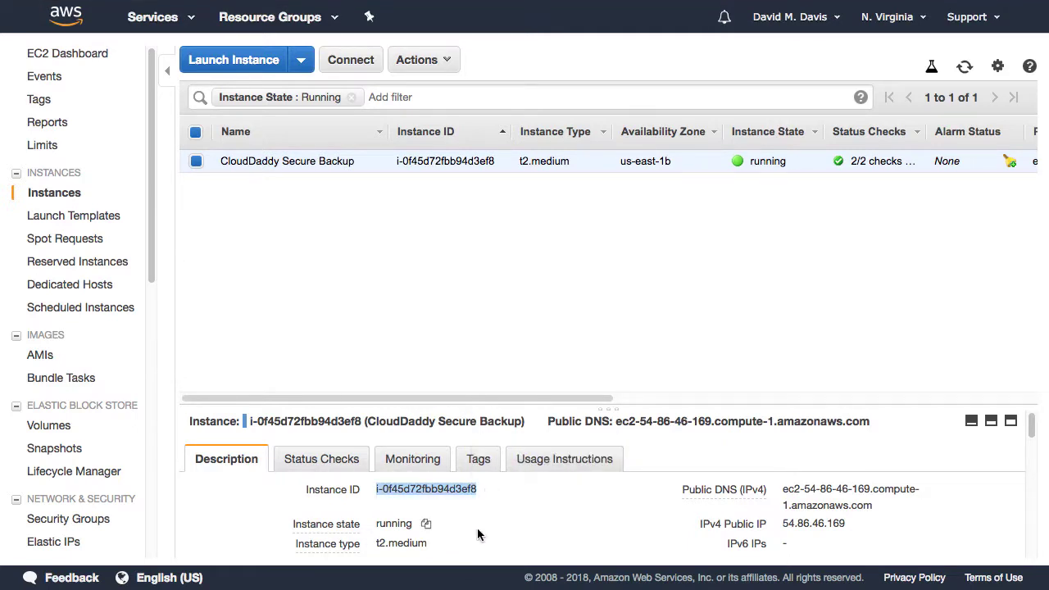
{"action": "key", "text": "ctrl+shift+Tab"}
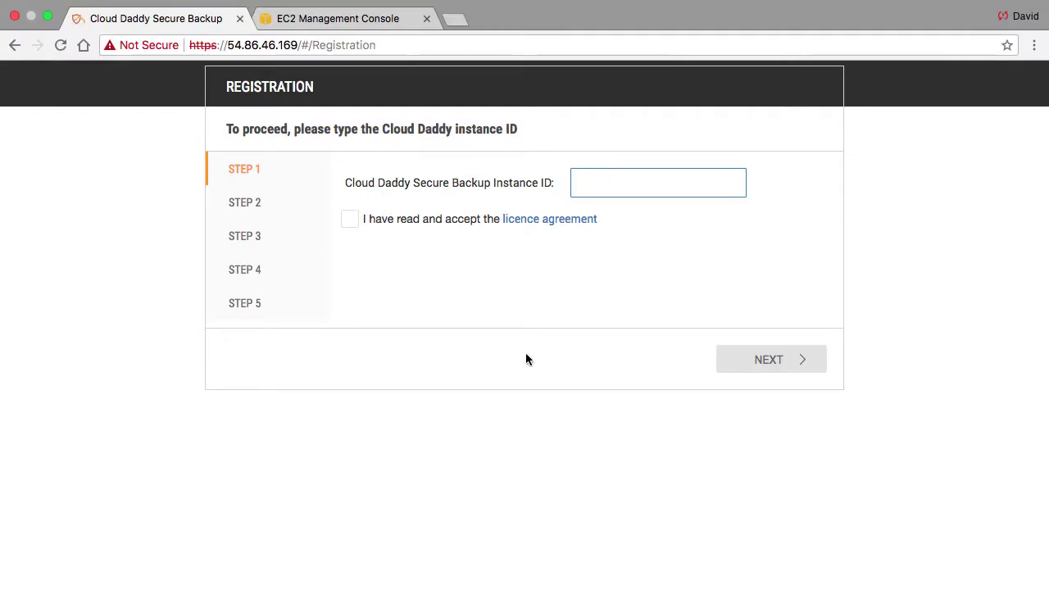
{"action": "right_click", "coordinate": [599, 188]}
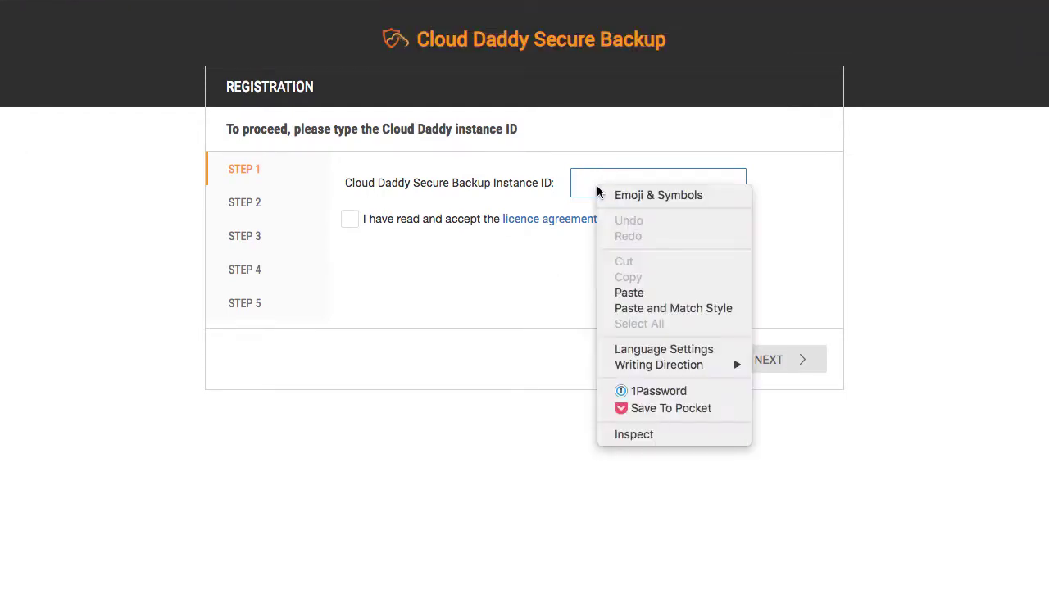
{"action": "left_click", "coordinate": [627, 293]}
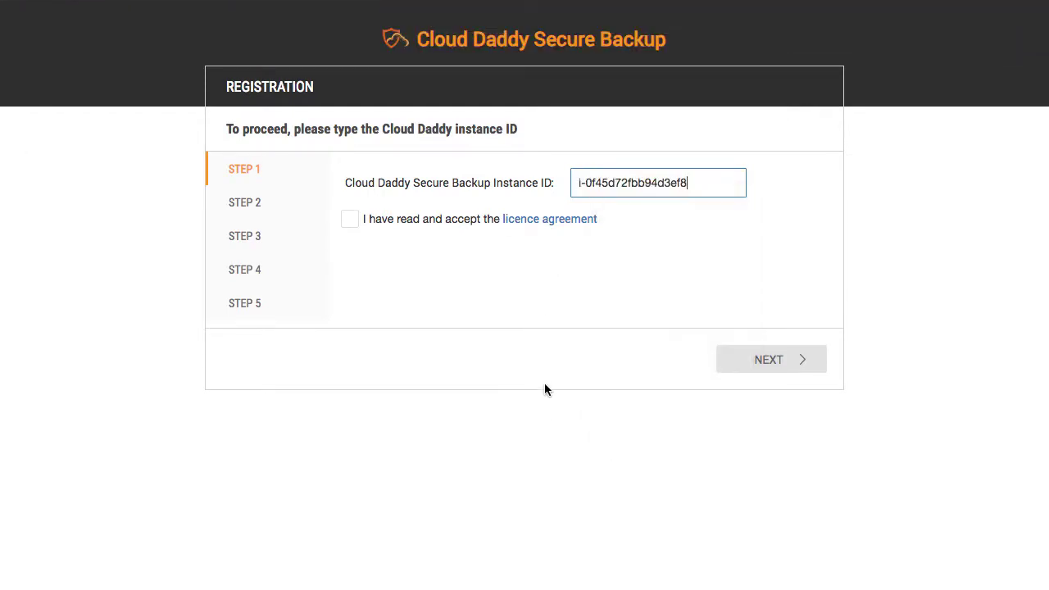
{"action": "left_click", "coordinate": [352, 223]}
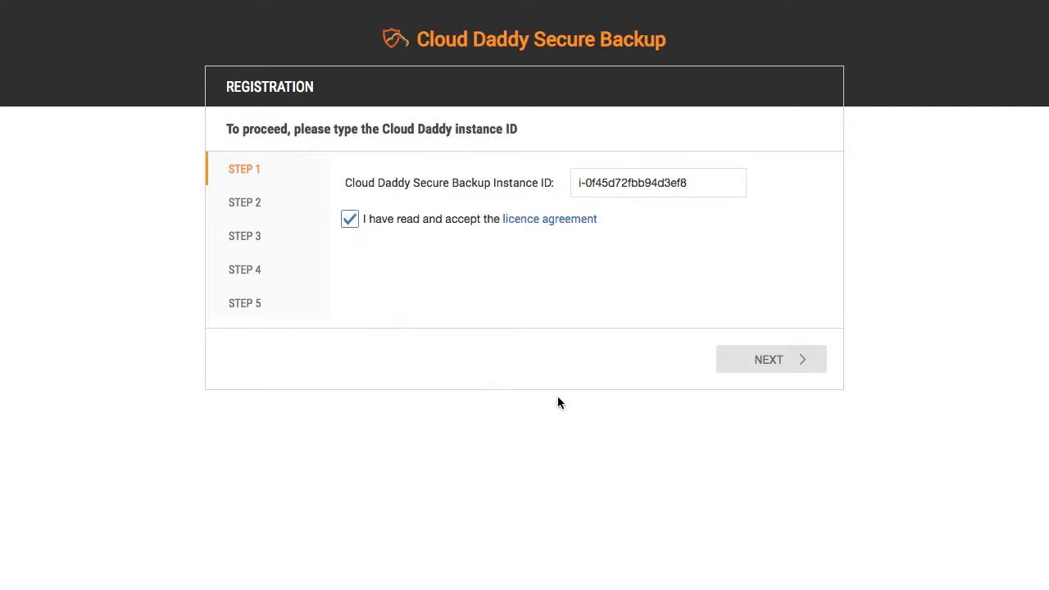
Step: Enter administrator user name 'admin', the e-mail address, and the password with confirmation
{"action": "left_click", "coordinate": [756, 366]}
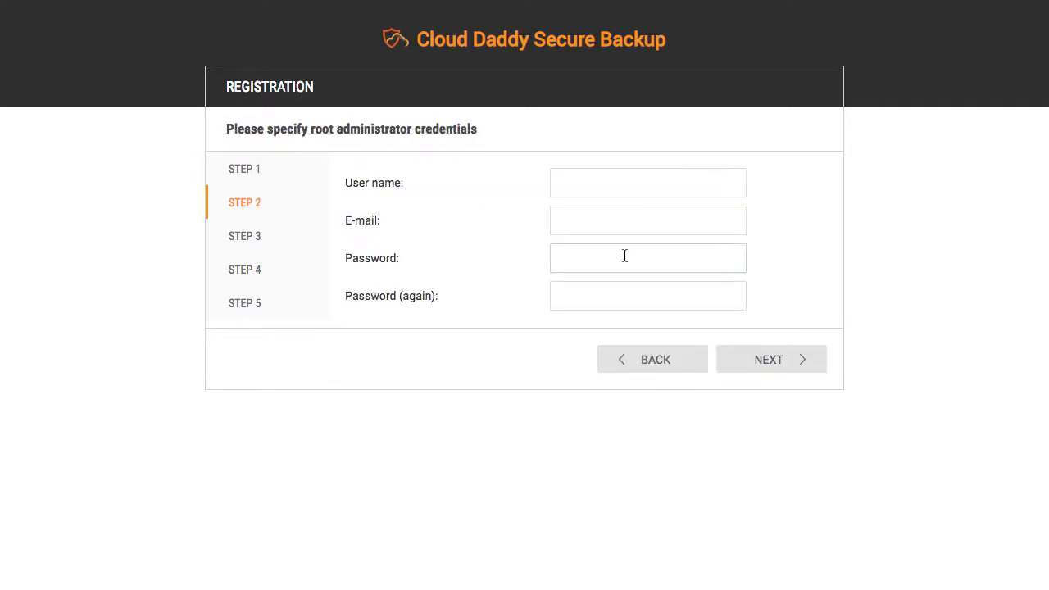
{"action": "left_click", "coordinate": [623, 183]}
{"action": "type", "text": "admin"}
{"action": "key", "text": "Tab"}
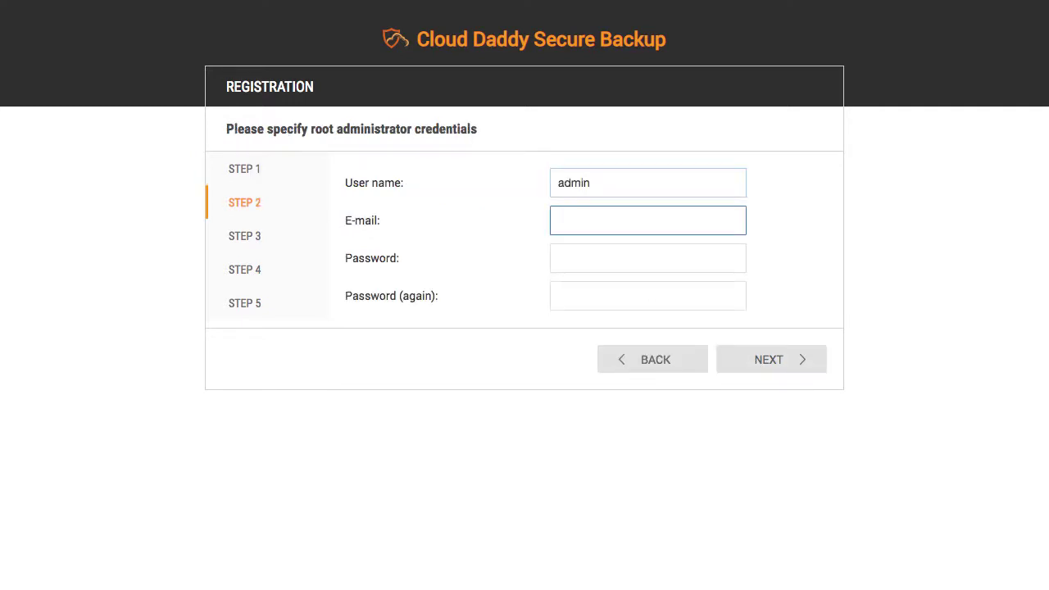
{"action": "key", "text": "ctrl+v"}
{"action": "key", "text": "Tab"}
{"action": "type", "text": "**********"}
{"action": "key", "text": "Tab"}
{"action": "type", "text": "***"}
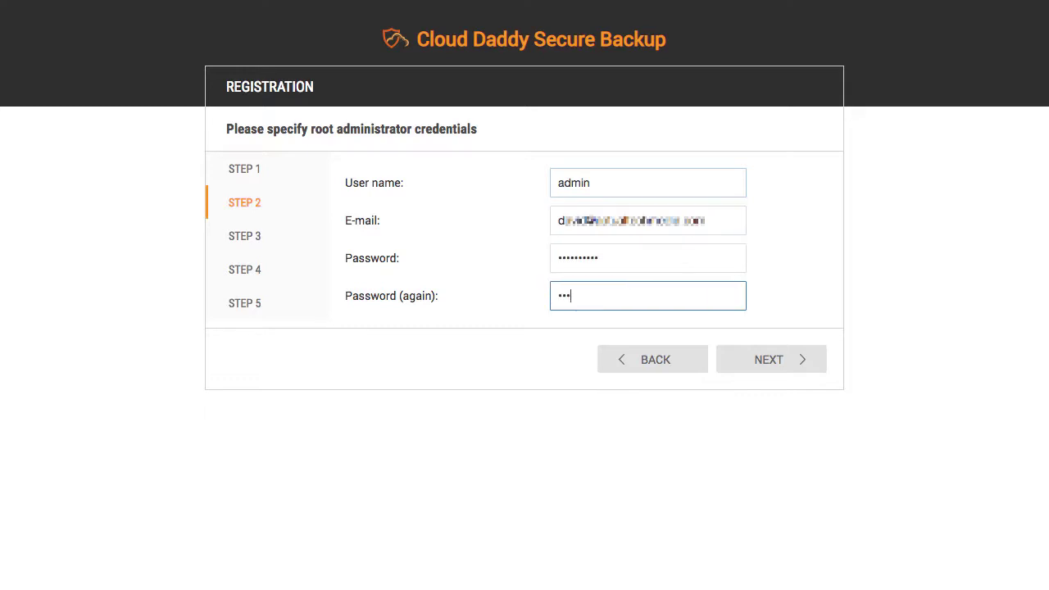
{"action": "type", "text": "*******"}
Step: Advance past the time zone and SSL steps, then enter the full name and company
{"action": "left_click", "coordinate": [753, 361]}
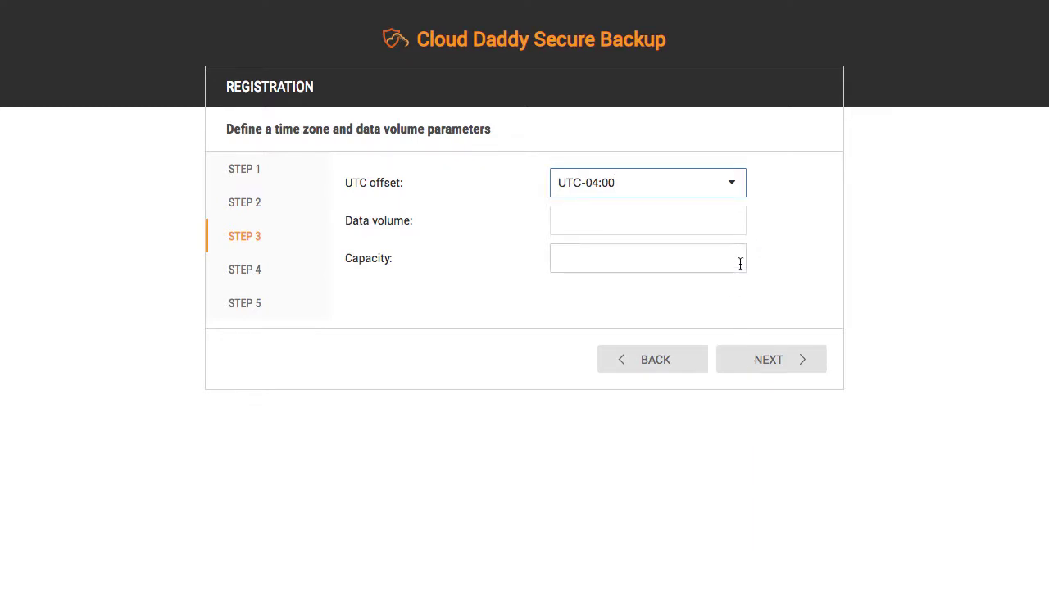
{"action": "left_click", "coordinate": [761, 362]}
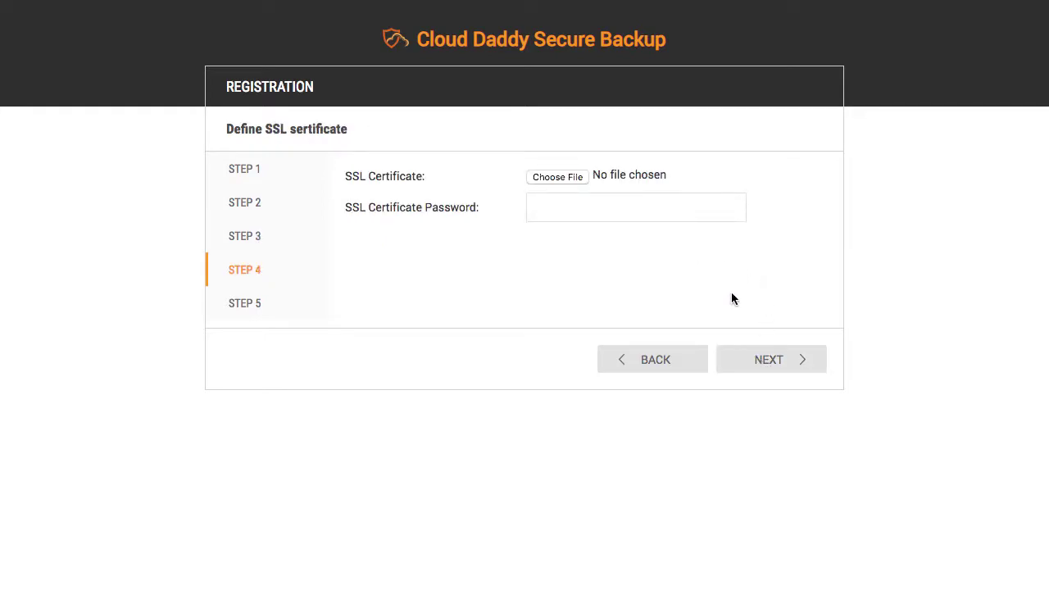
{"action": "left_click", "coordinate": [770, 358]}
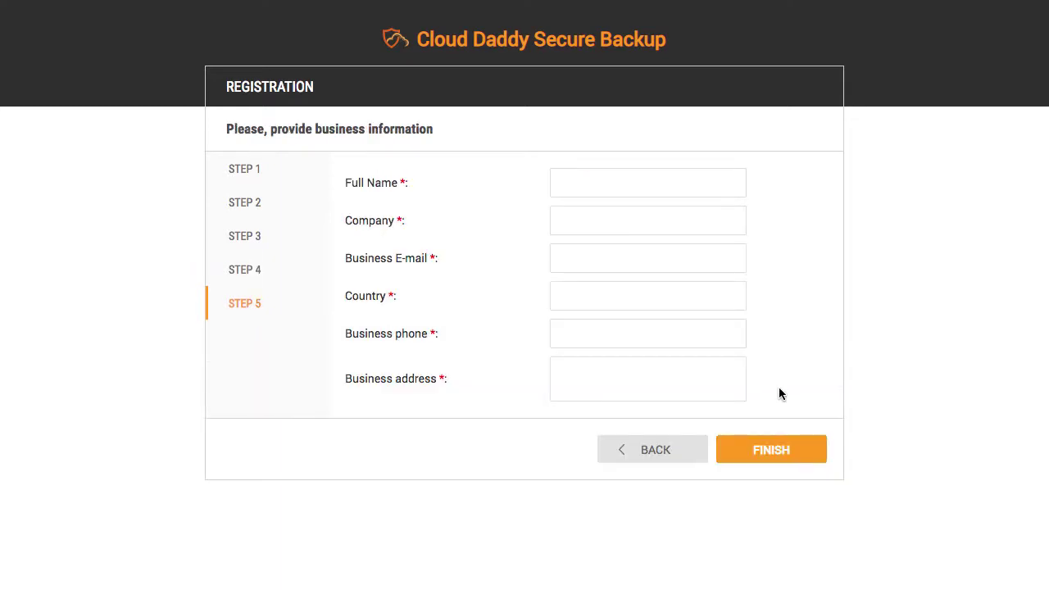
{"action": "left_click", "coordinate": [625, 181]}
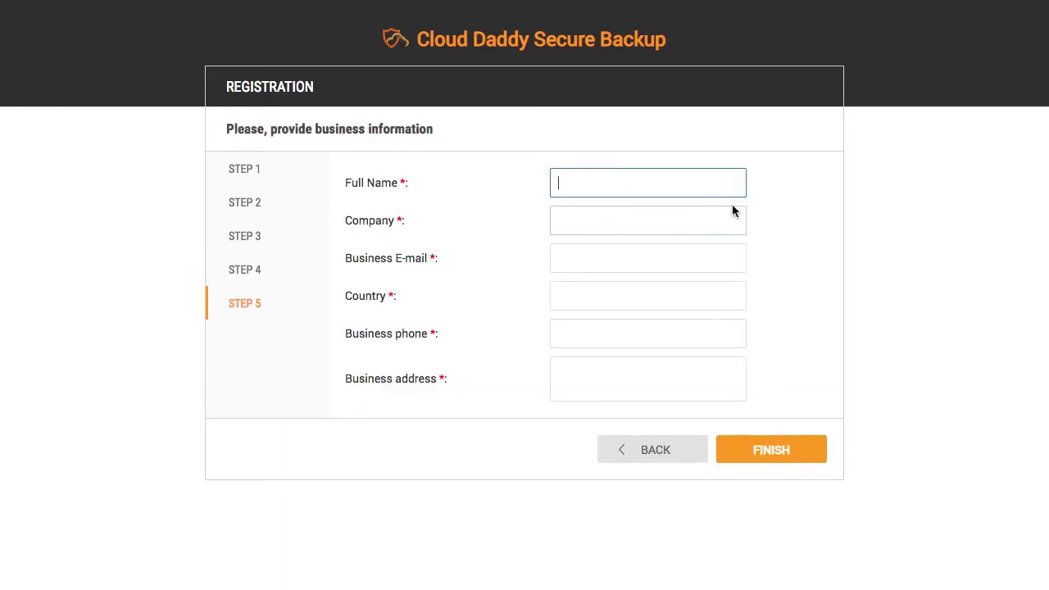
{"action": "type", "text": "David"}
{"action": "left_click", "coordinate": [732, 209]}
{"action": "type", "text": "David"}
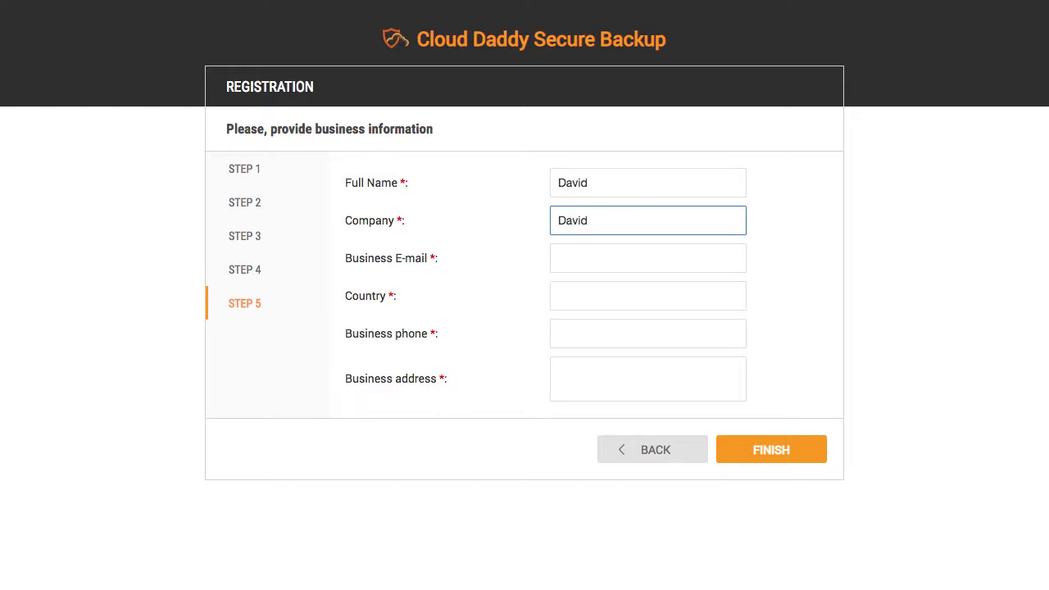
{"action": "left_click", "coordinate": [647, 258]}
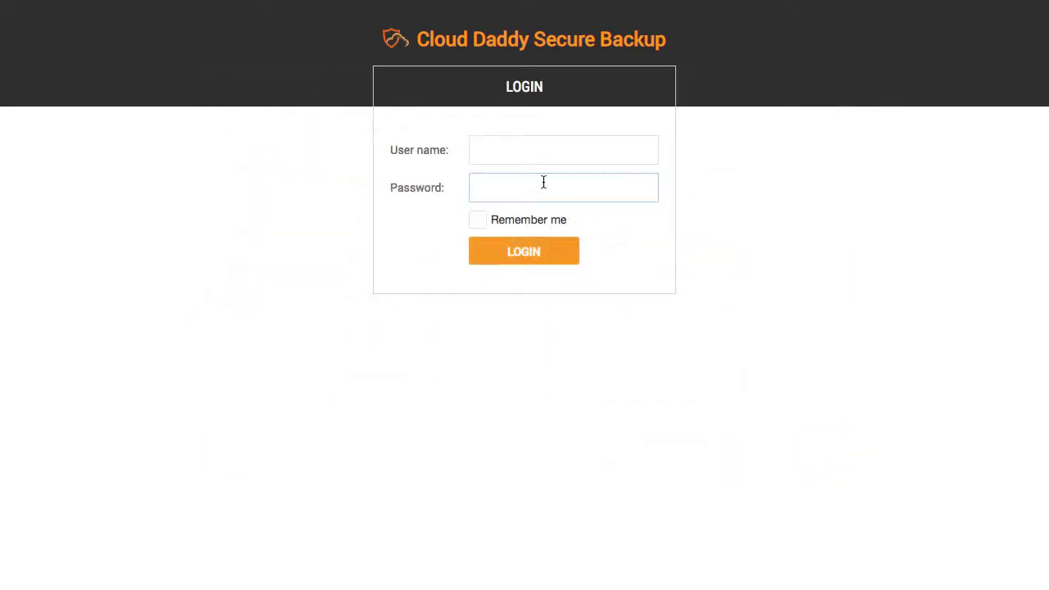
Step: Log in as admin with the account password and Remember me ticked
{"action": "left_click", "coordinate": [522, 157]}
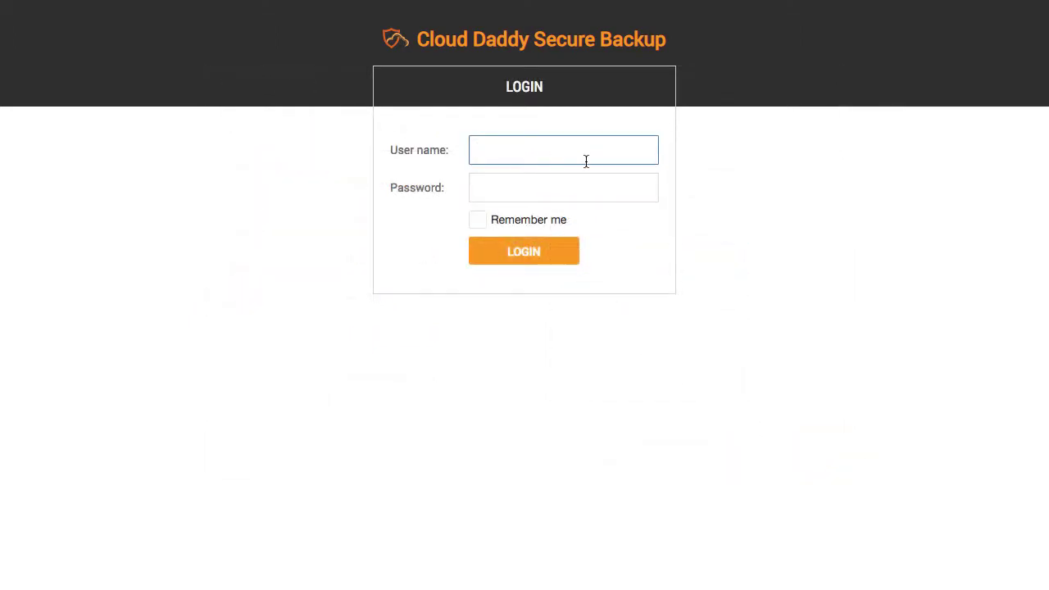
{"action": "type", "text": "admin"}
{"action": "key", "text": "Tab"}
{"action": "type", "text": "ad"}
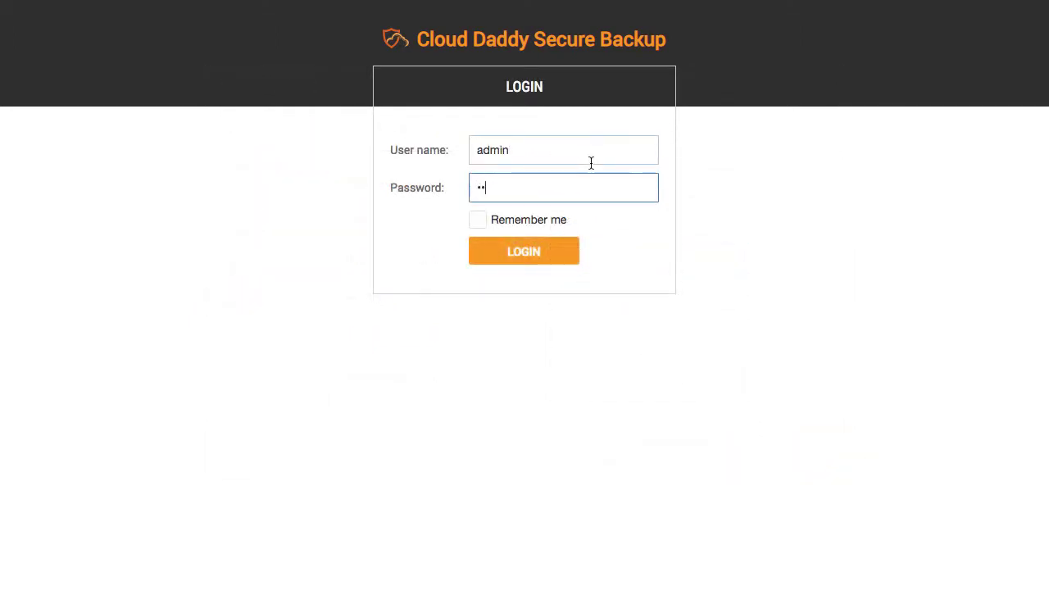
{"action": "type", "text": "min12345"}
{"action": "left_click", "coordinate": [501, 223]}
{"action": "left_click", "coordinate": [524, 256]}
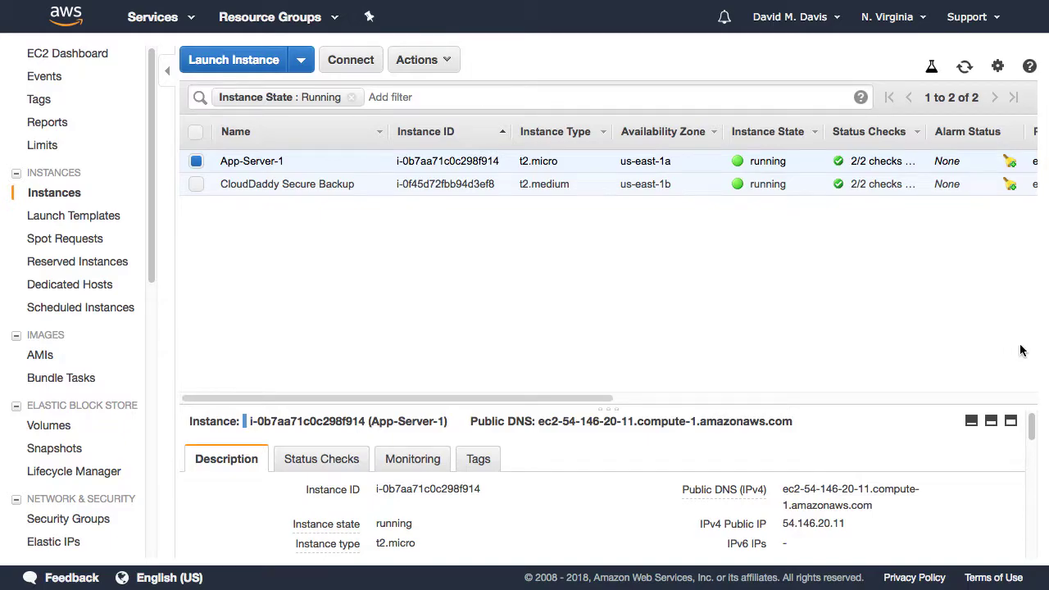
Step: Return to the Cloud Daddy tab and show the Backup Jobs list
{"action": "key", "text": "ctrl+shift+Tab"}
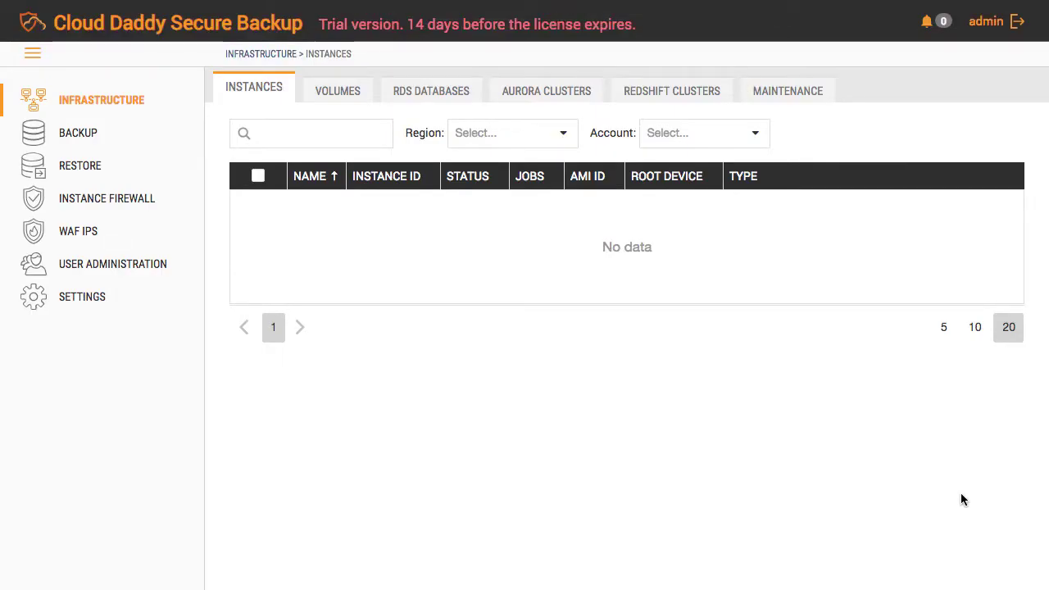
{"action": "left_click", "coordinate": [70, 138]}
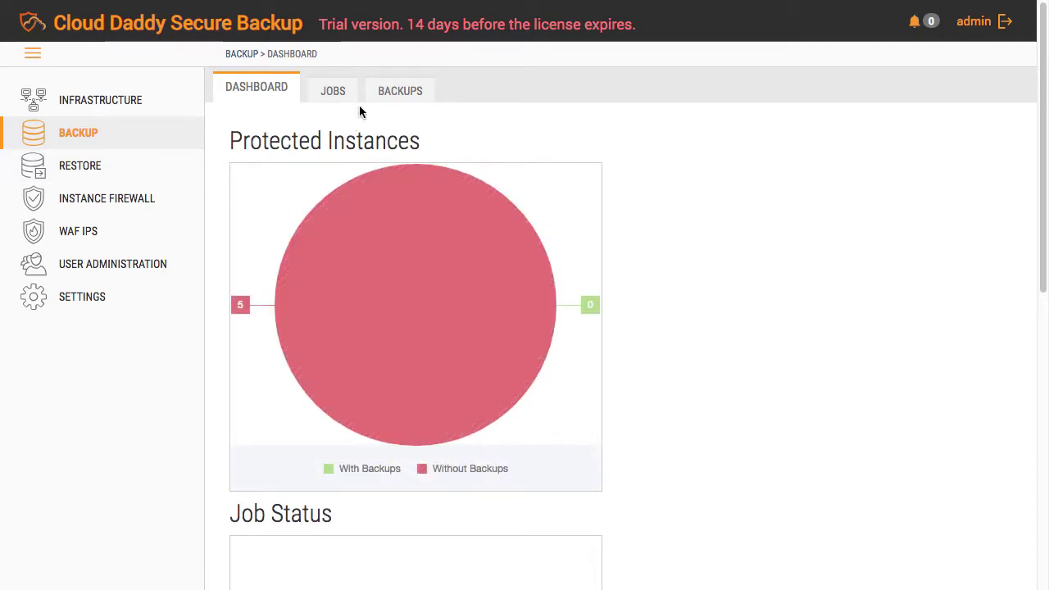
{"action": "left_click", "coordinate": [334, 92]}
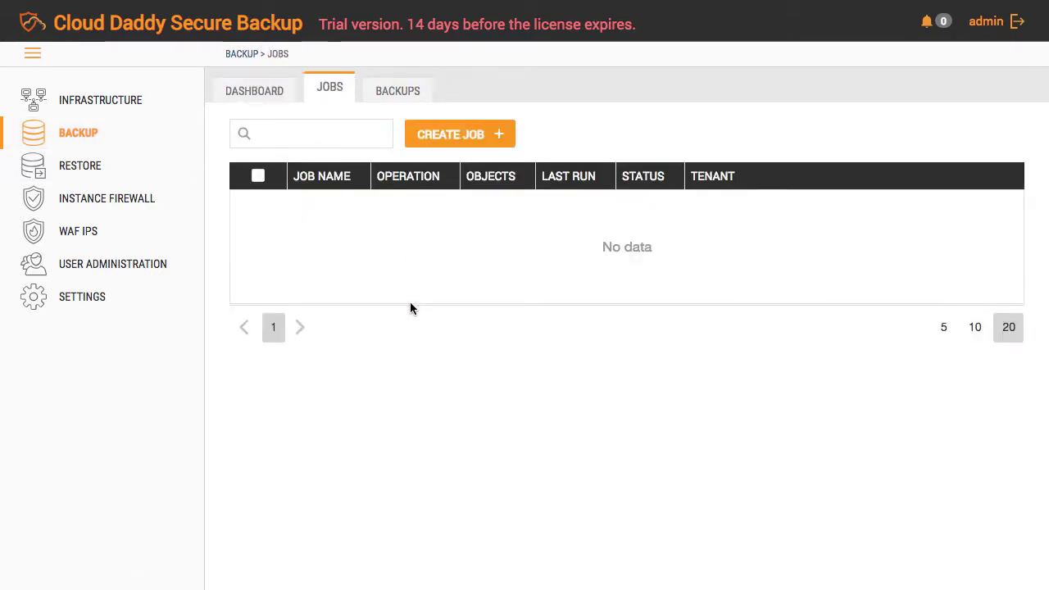
Step: Start a new backup job named 'test job'
{"action": "left_click", "coordinate": [491, 136]}
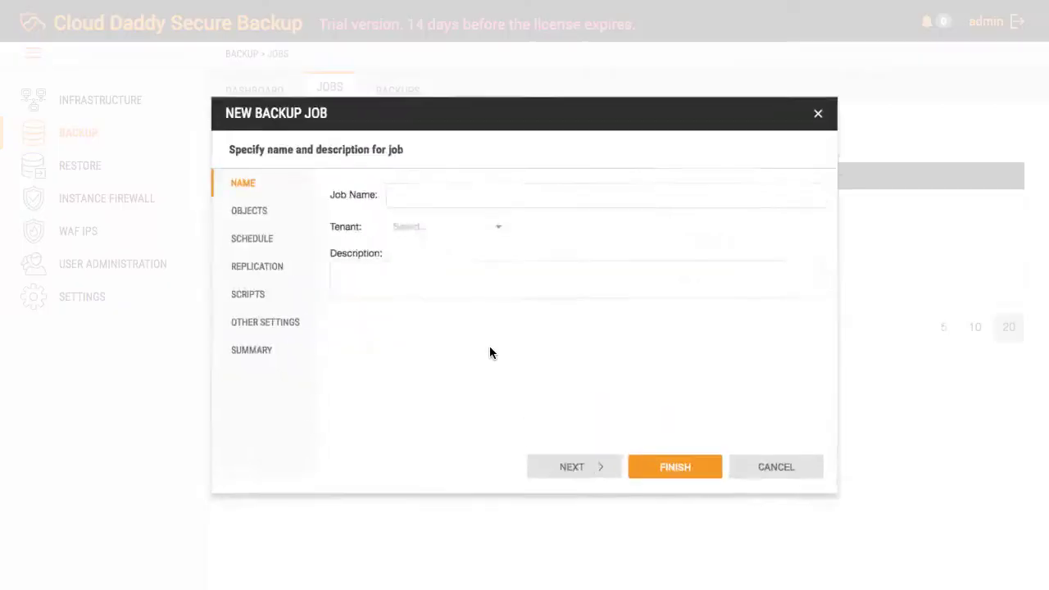
{"action": "left_click", "coordinate": [419, 178]}
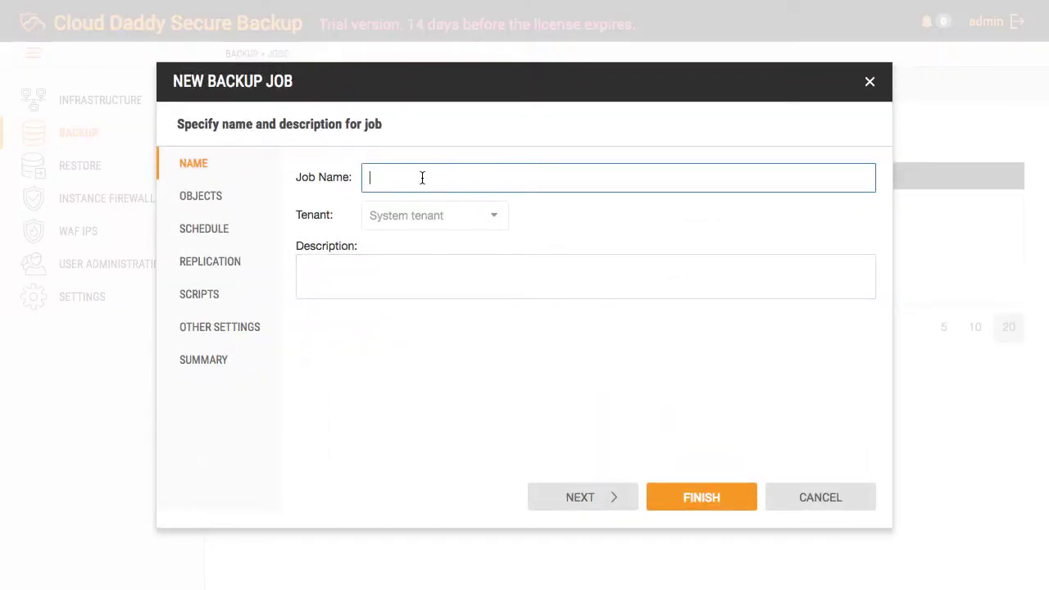
{"action": "type", "text": "test job"}
{"action": "left_click", "coordinate": [620, 502]}
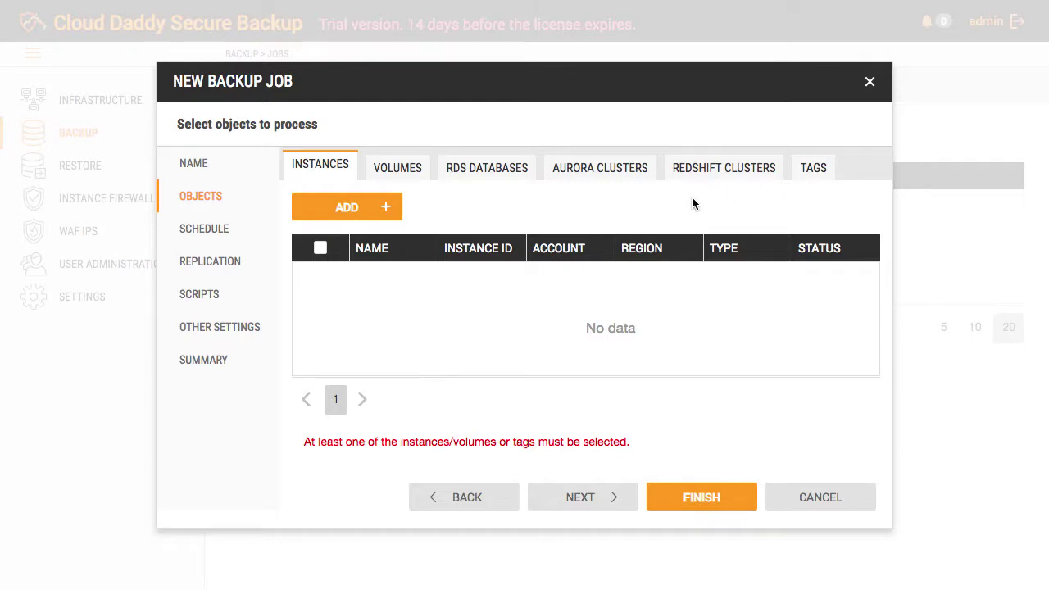
Step: Add App-Server-1 from region us-east-1 and account aws to the job
{"action": "left_click", "coordinate": [390, 213]}
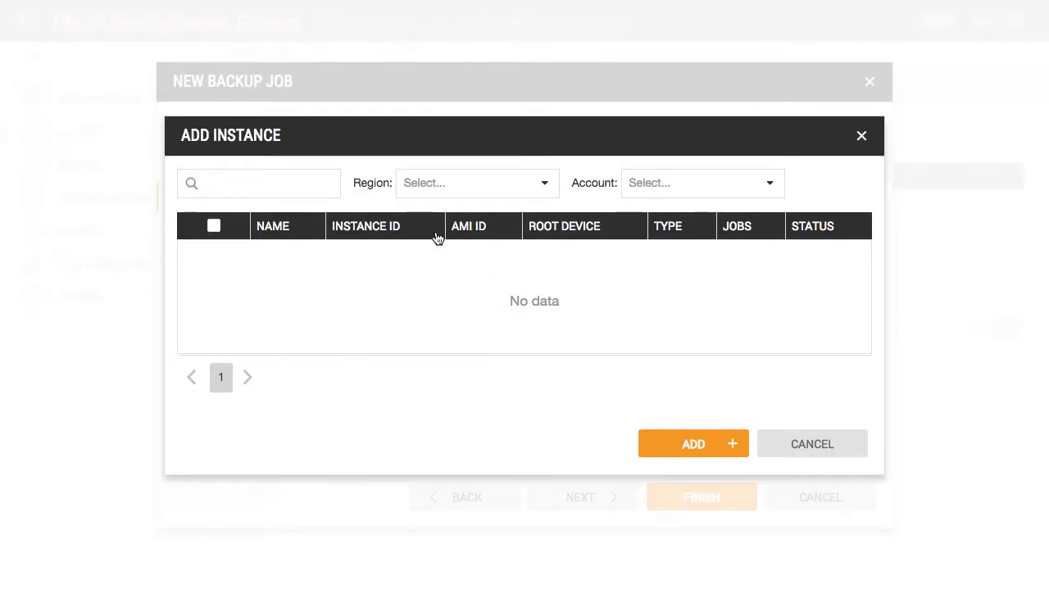
{"action": "left_click", "coordinate": [545, 195]}
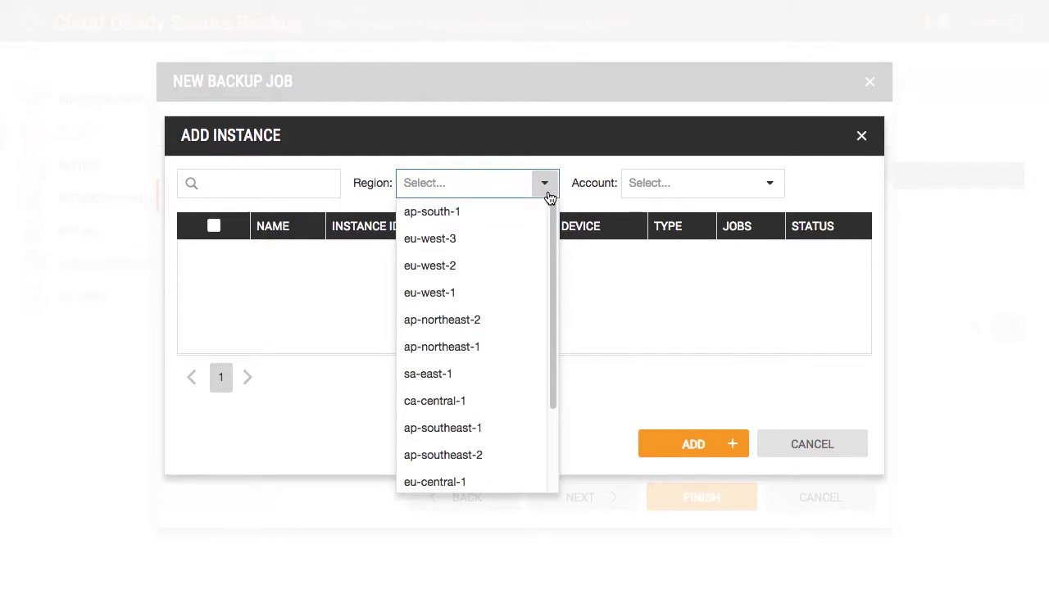
{"action": "left_click_drag", "start_coordinate": [552, 255], "coordinate": [554, 380]}
{"action": "left_click", "coordinate": [486, 402]}
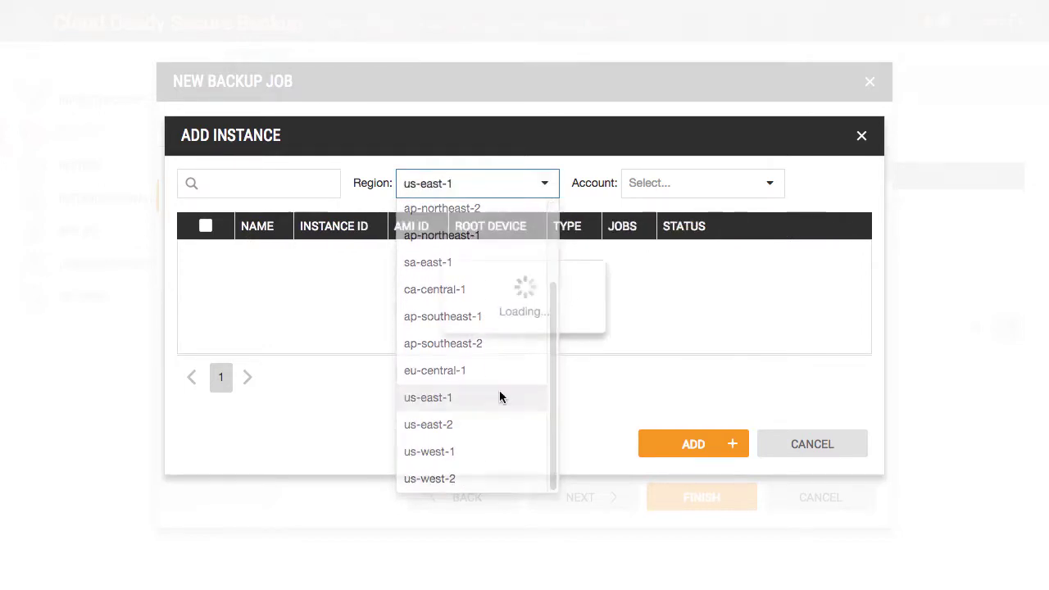
{"action": "left_click", "coordinate": [763, 197]}
{"action": "left_click", "coordinate": [753, 205]}
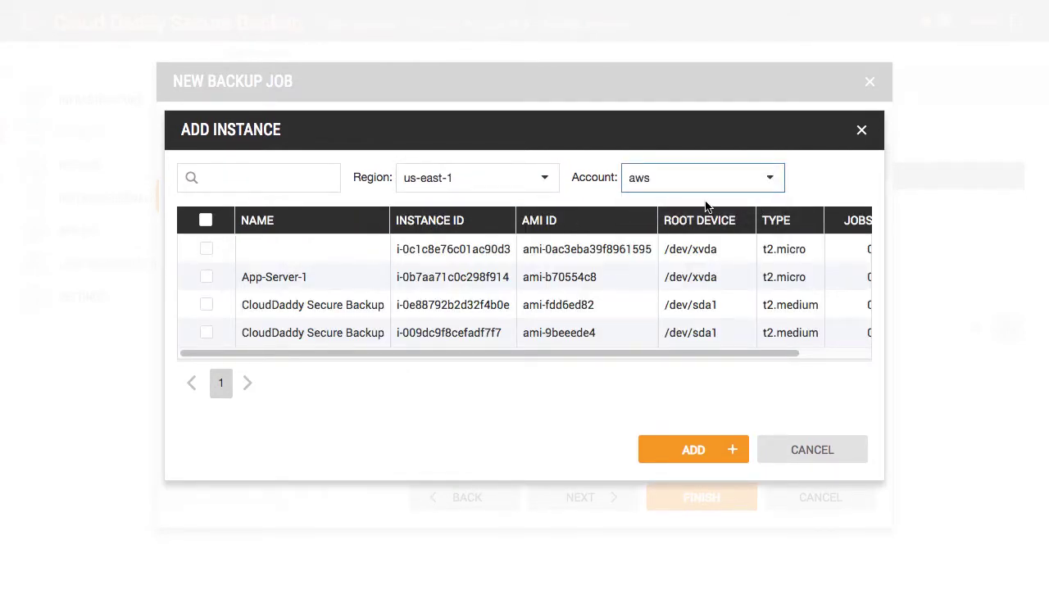
{"action": "left_click", "coordinate": [206, 277]}
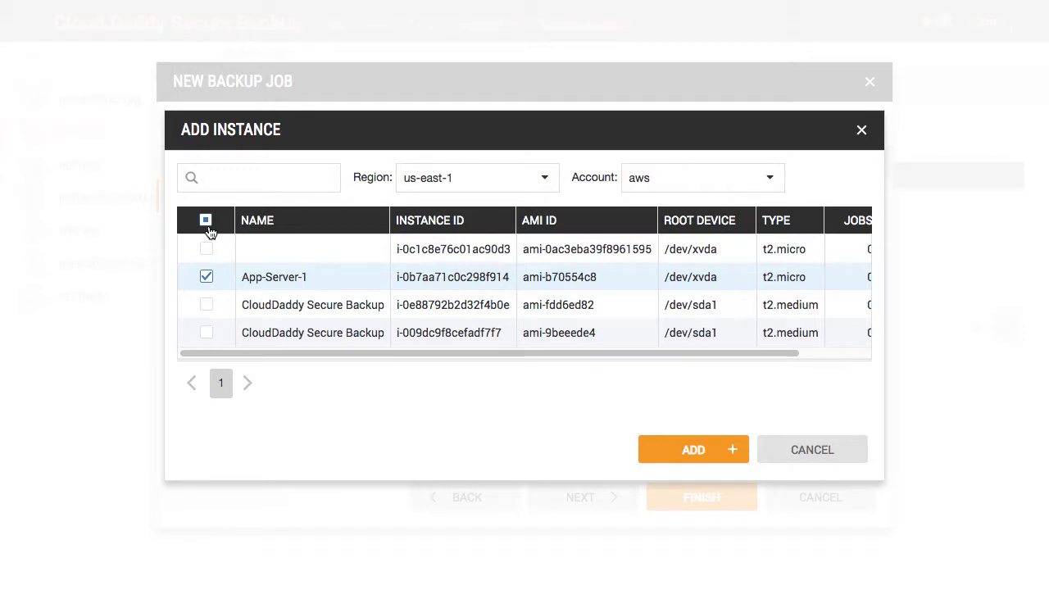
{"action": "left_click", "coordinate": [685, 452]}
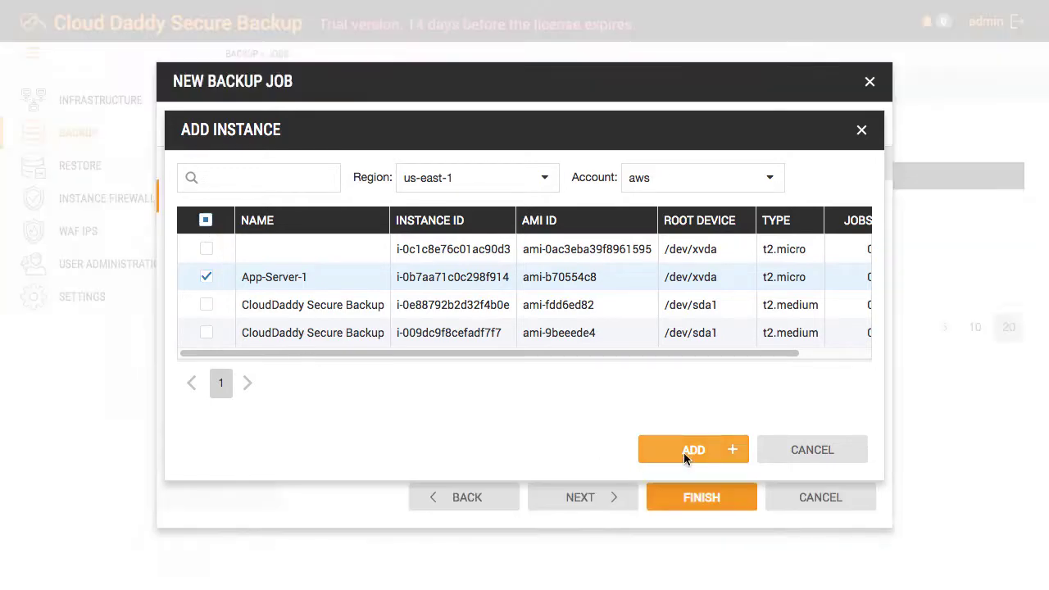
{"action": "left_click", "coordinate": [582, 497]}
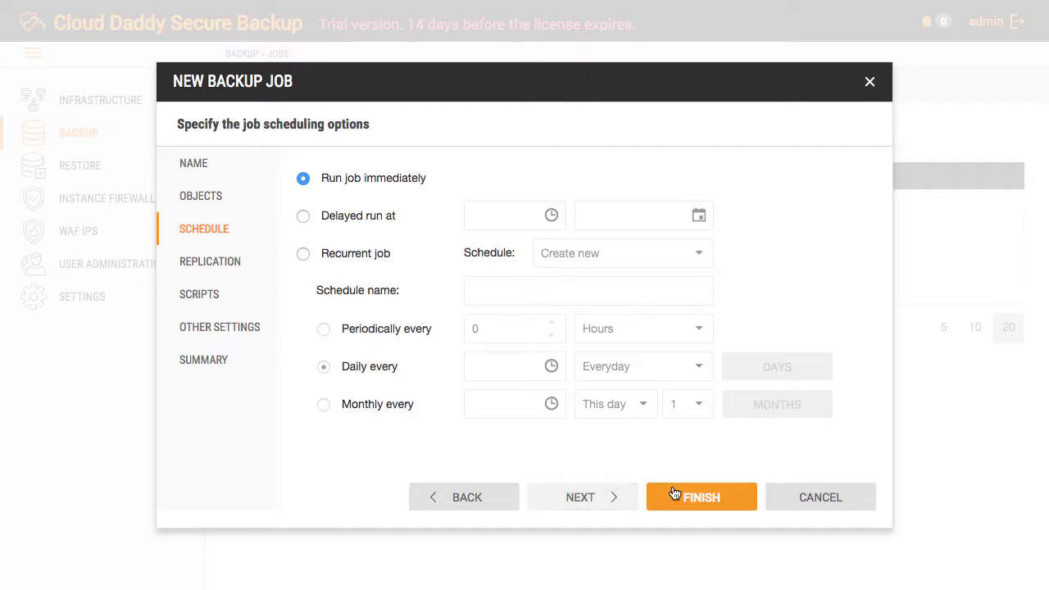
Step: Keep default schedule, replication, scripts and retention settings, then finish and run test job
{"action": "left_click", "coordinate": [611, 505]}
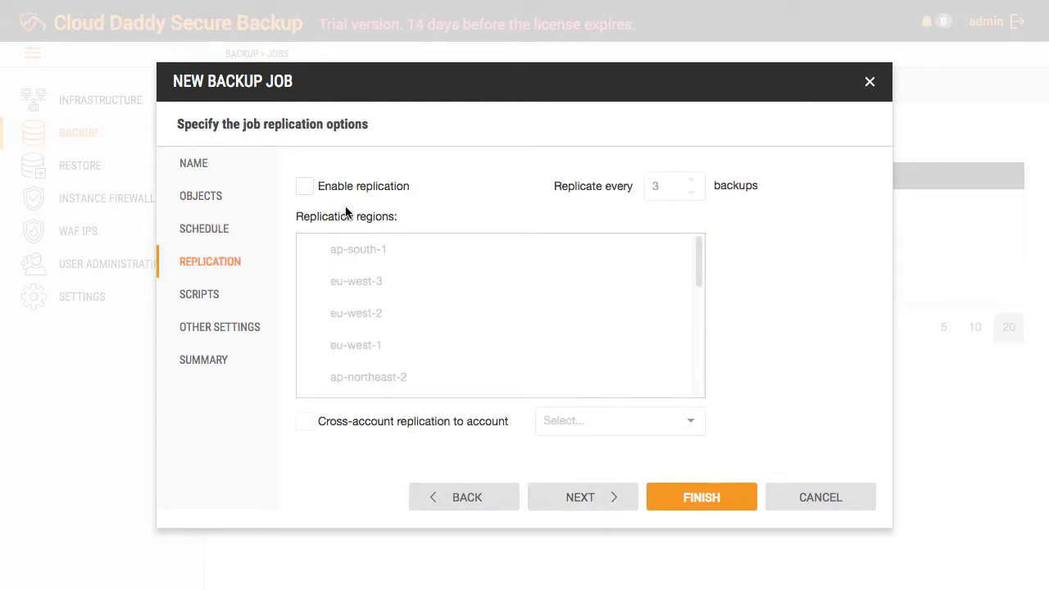
{"action": "left_click", "coordinate": [581, 498]}
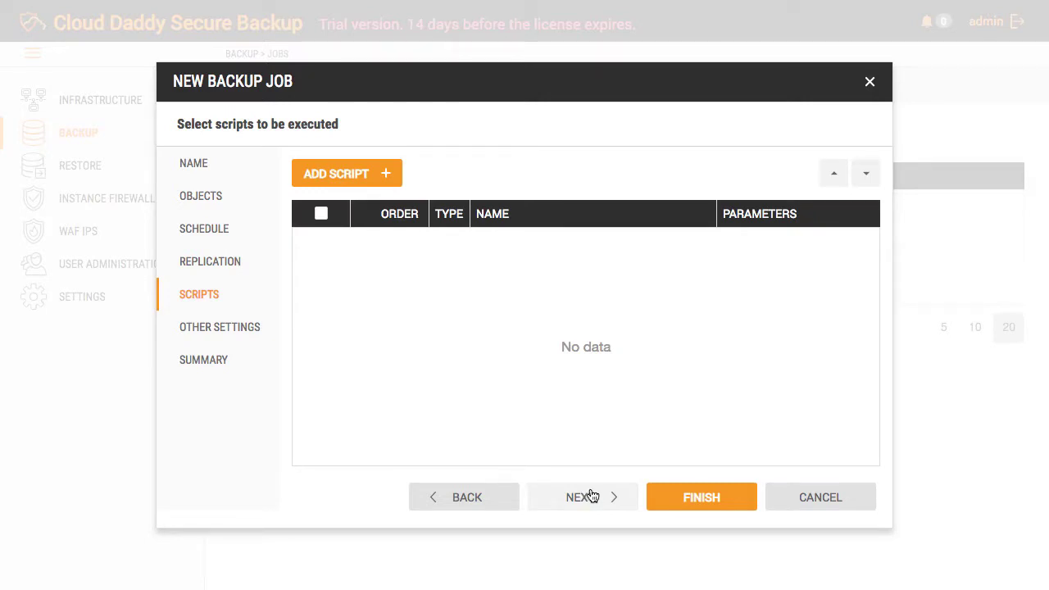
{"action": "left_click", "coordinate": [591, 497]}
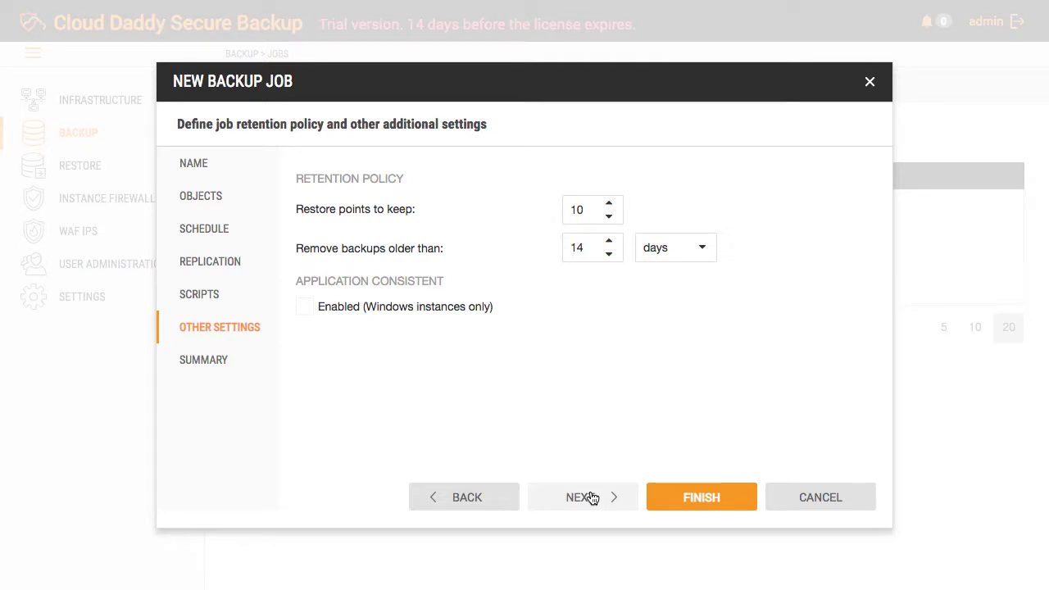
{"action": "left_click", "coordinate": [590, 497]}
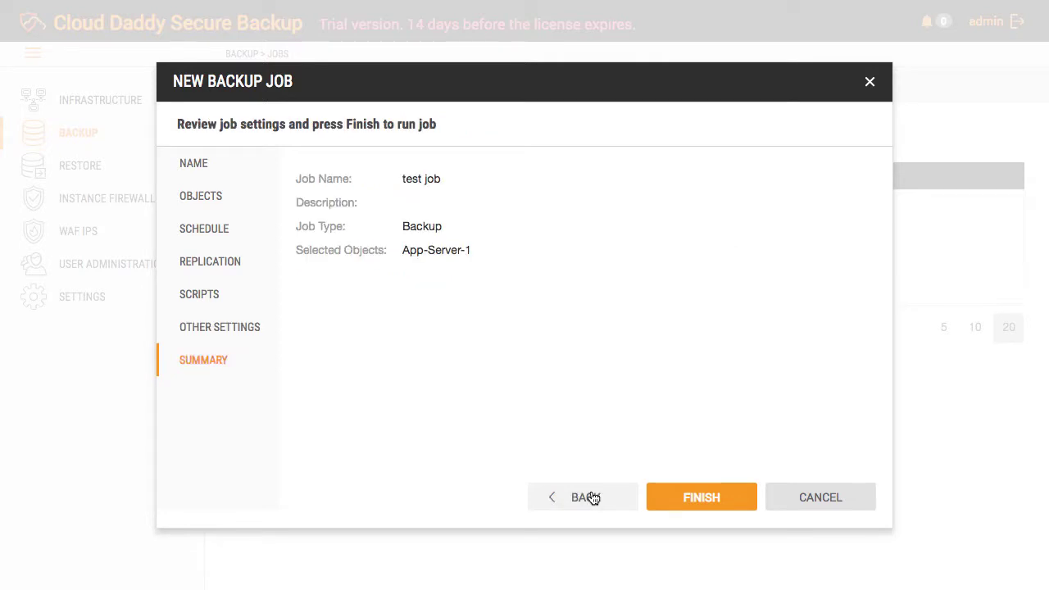
{"action": "left_click", "coordinate": [679, 503]}
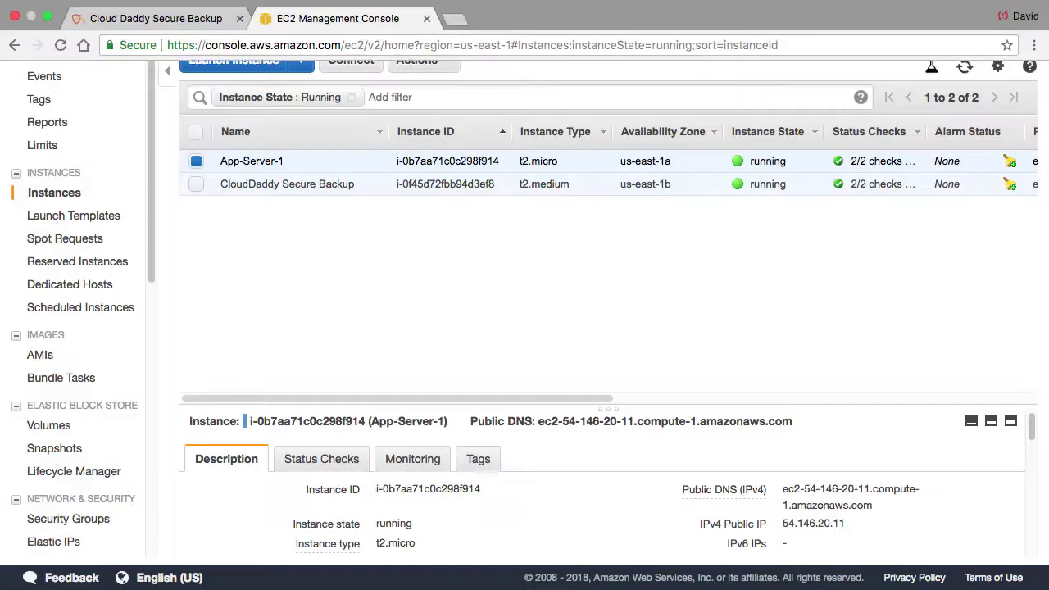
Step: Terminate the App-Server-1 EC2 instance and refresh the instance list
{"action": "left_click", "coordinate": [196, 161]}
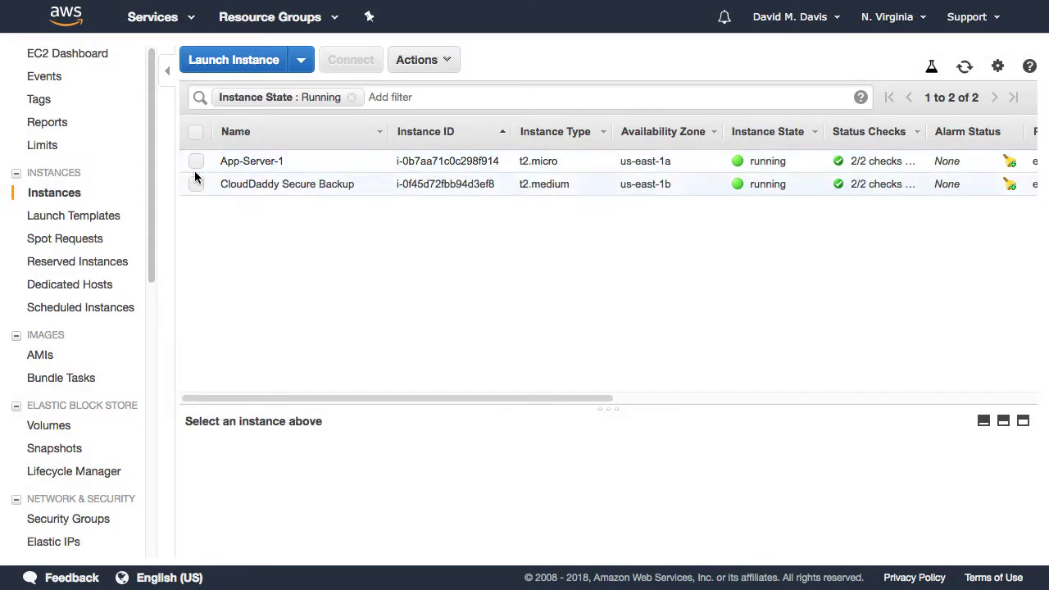
{"action": "left_click", "coordinate": [197, 160]}
{"action": "left_click", "coordinate": [440, 65]}
{"action": "mouse_move", "coordinate": [502, 168]}
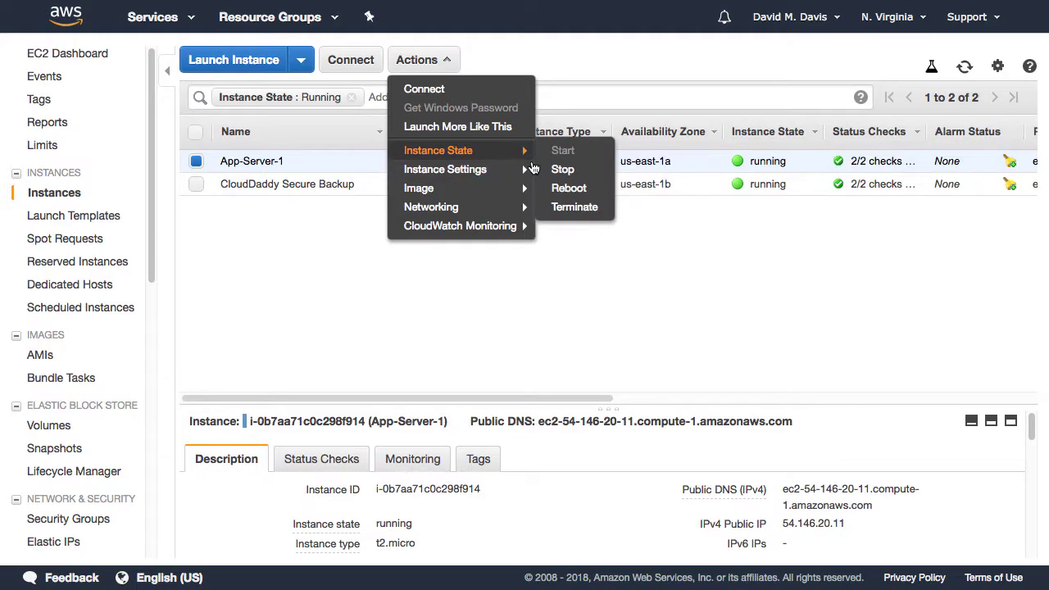
{"action": "left_click", "coordinate": [565, 188]}
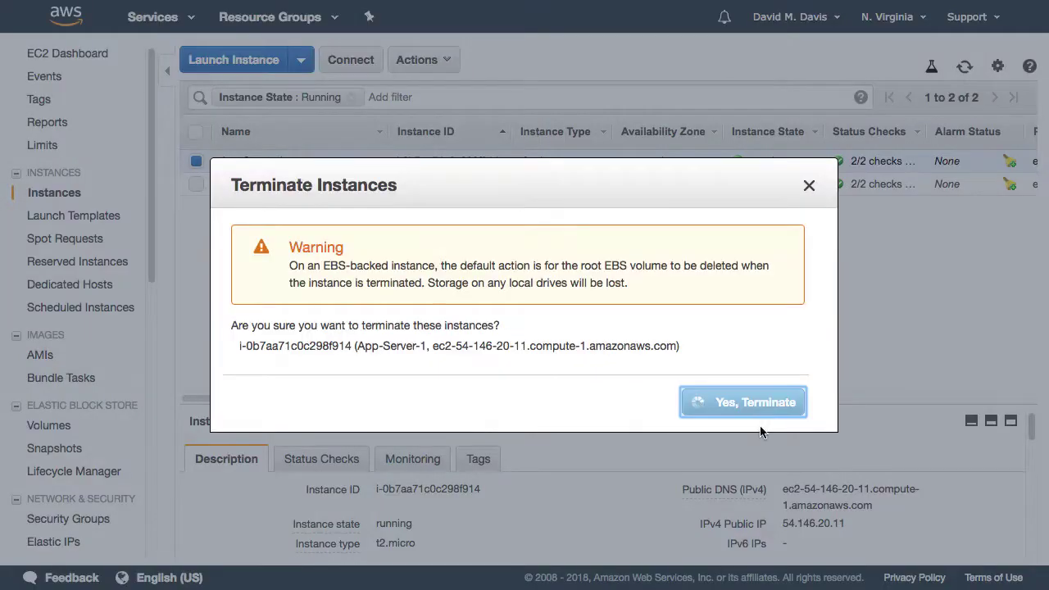
{"action": "left_click", "coordinate": [697, 401]}
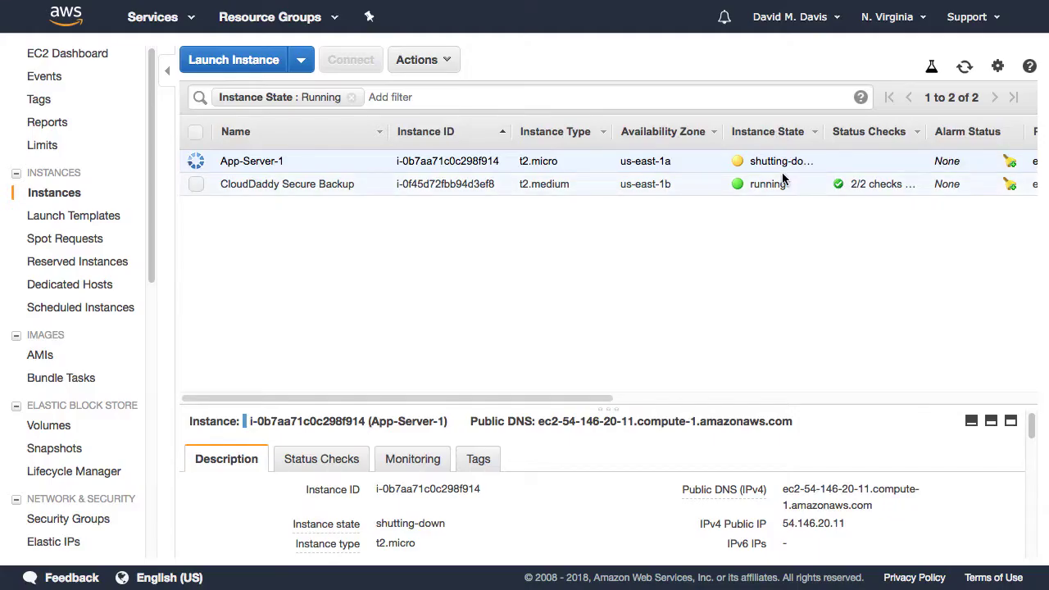
{"action": "left_click", "coordinate": [965, 68]}
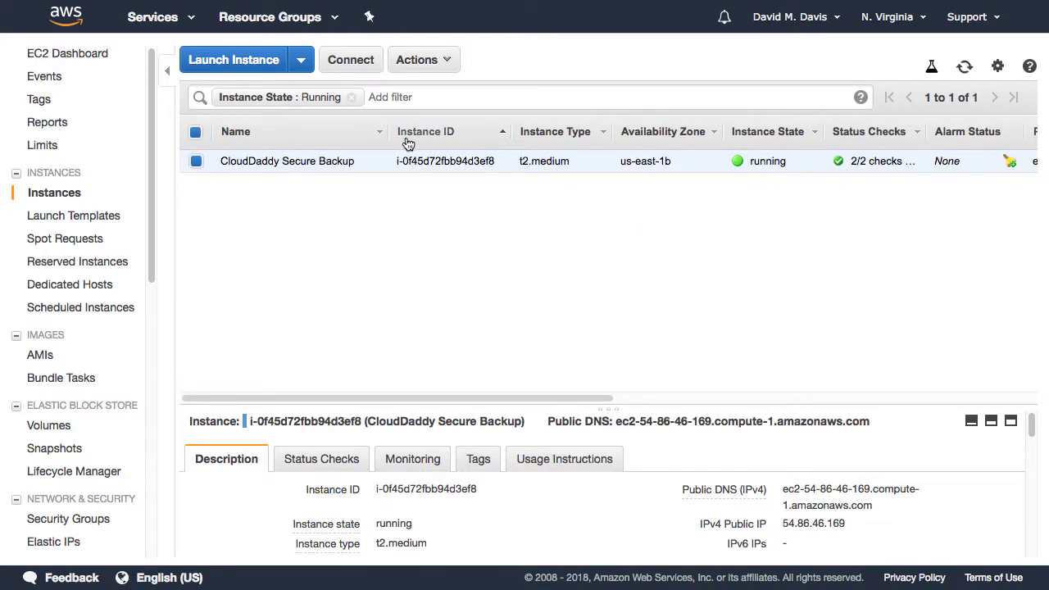
{"action": "key", "text": "ctrl+Tab"}
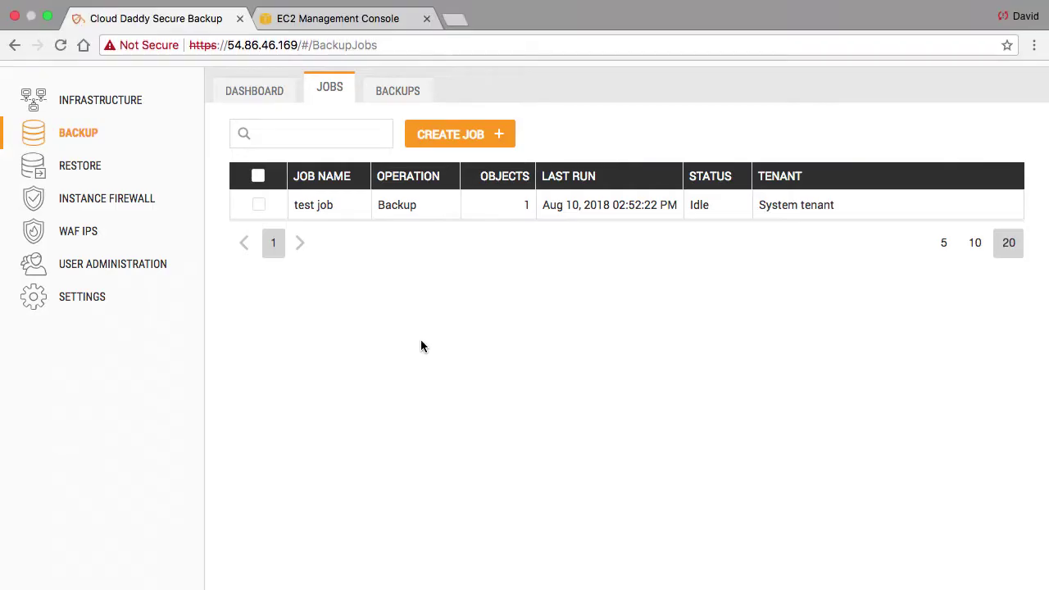
Step: Create a restore job from the test job backup to the original location, selecting App-Server-1
{"action": "left_click", "coordinate": [103, 166]}
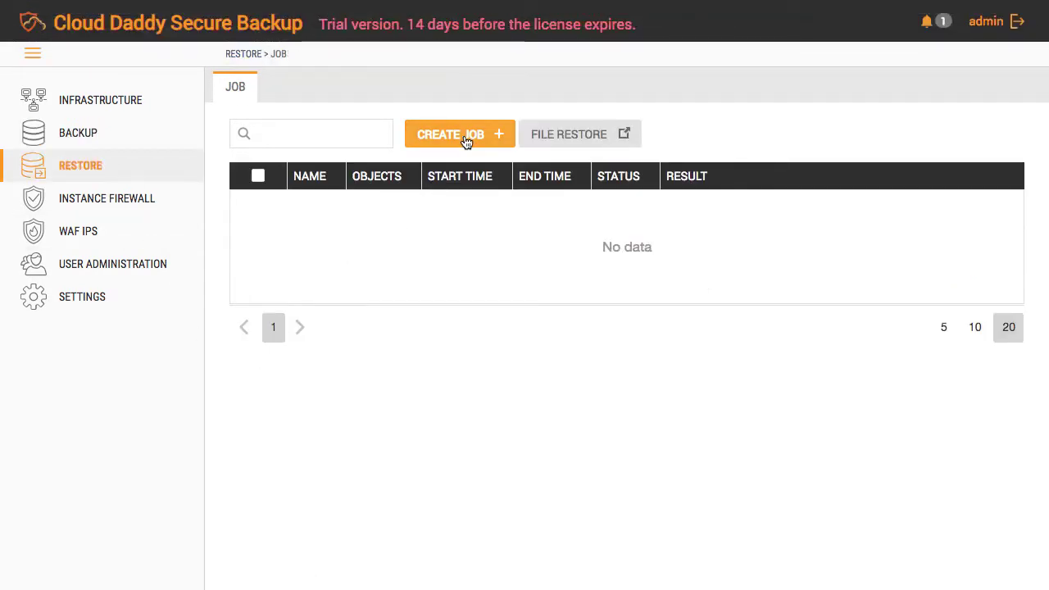
{"action": "left_click", "coordinate": [463, 135]}
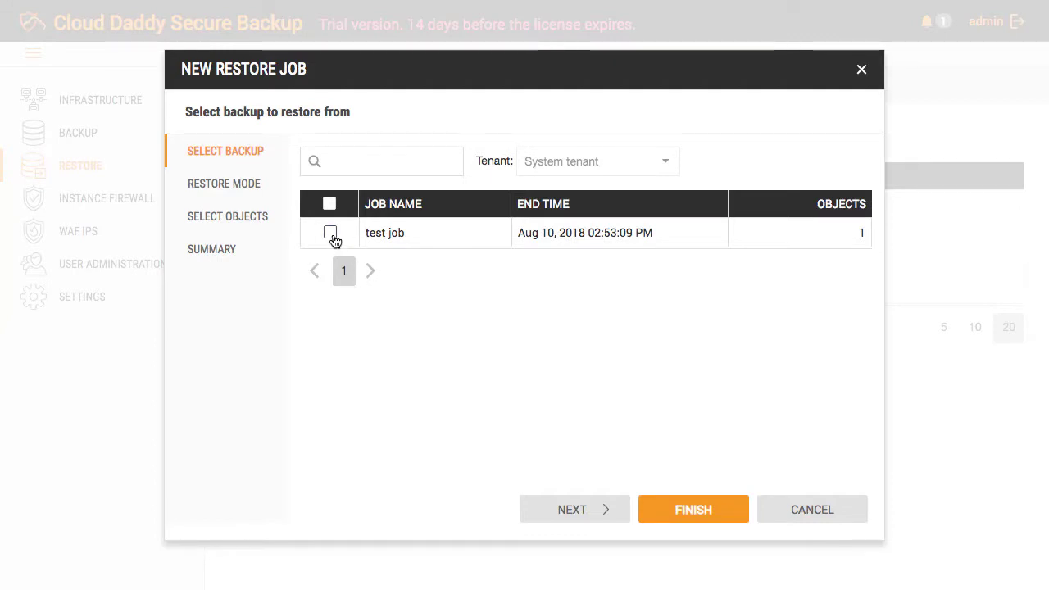
{"action": "left_click", "coordinate": [330, 234]}
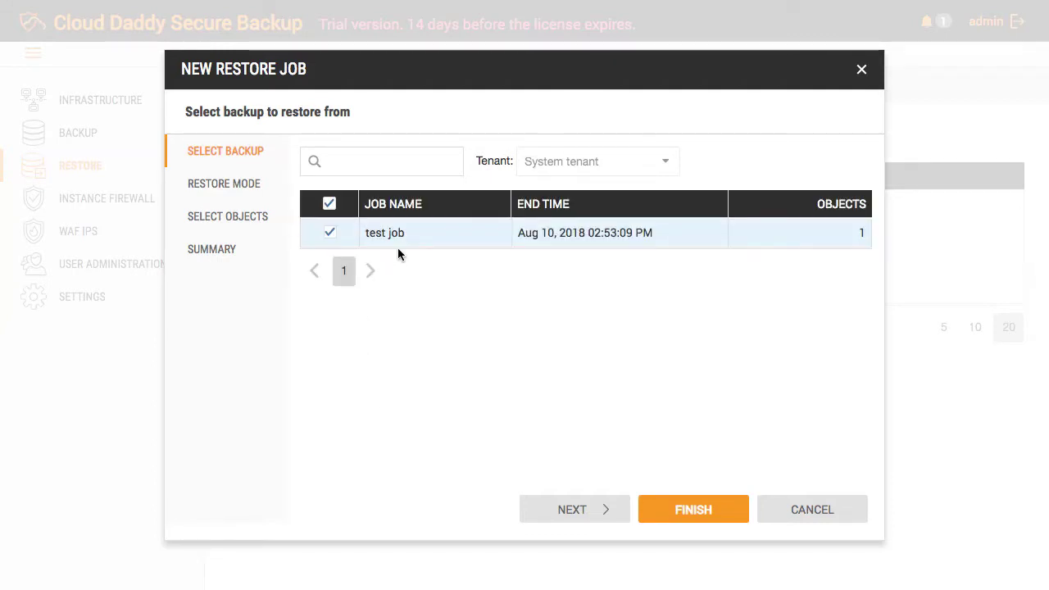
{"action": "left_click", "coordinate": [583, 509]}
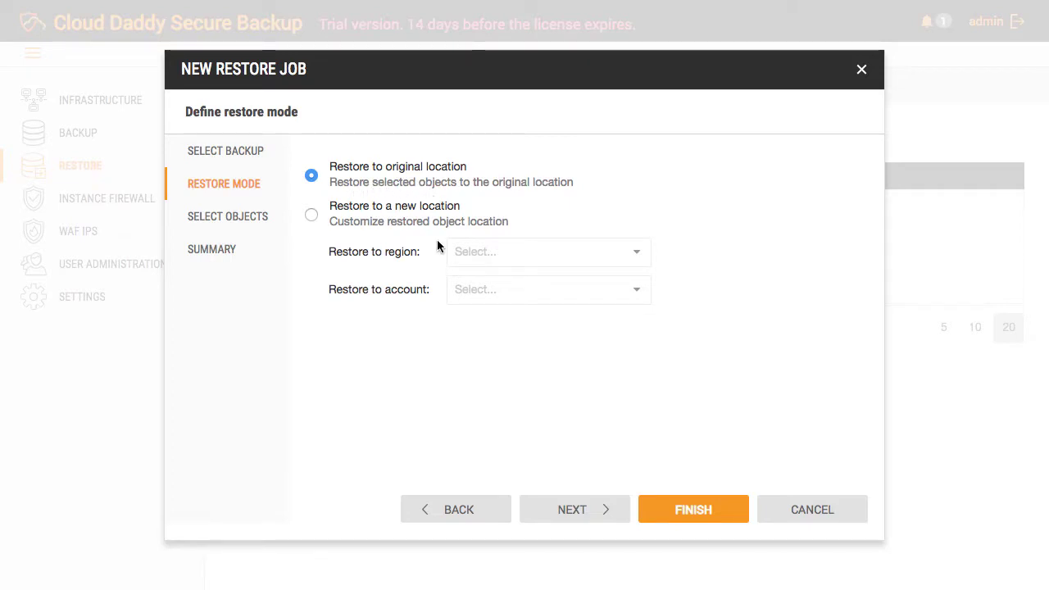
{"action": "left_click", "coordinate": [552, 501]}
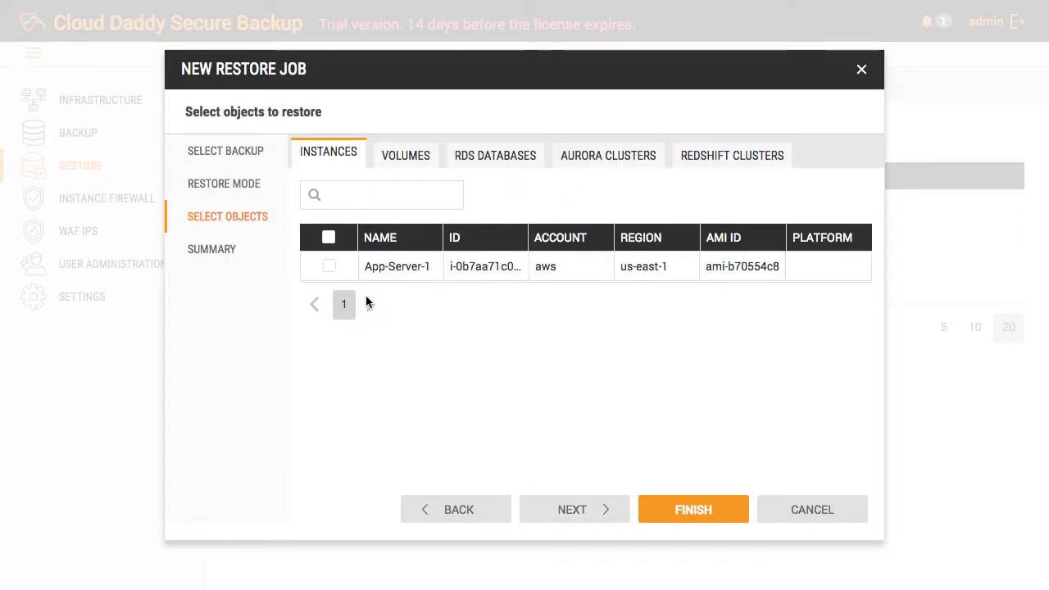
{"action": "left_click", "coordinate": [329, 267]}
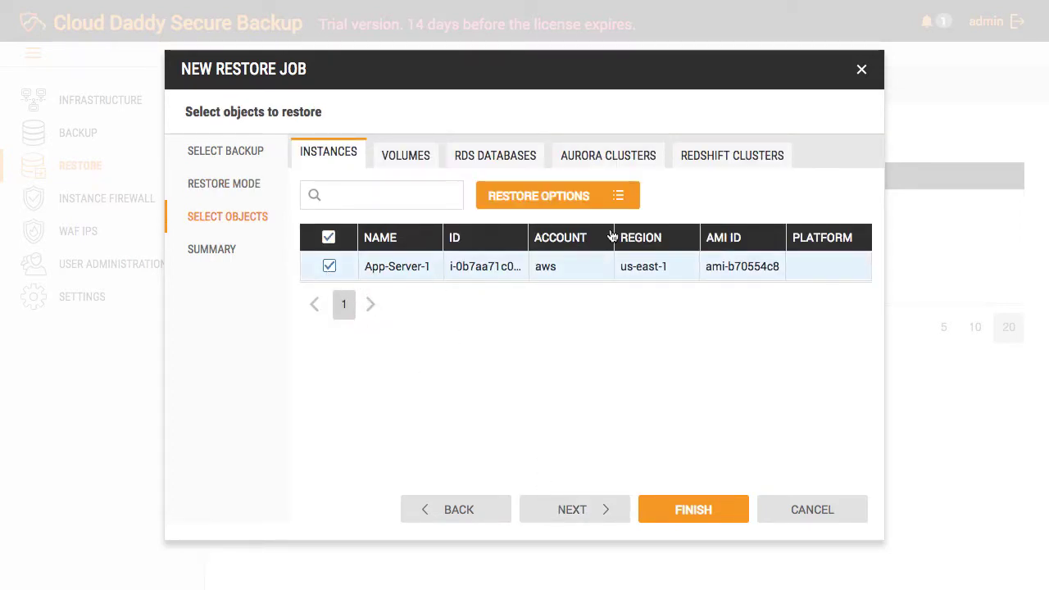
{"action": "left_click", "coordinate": [622, 209]}
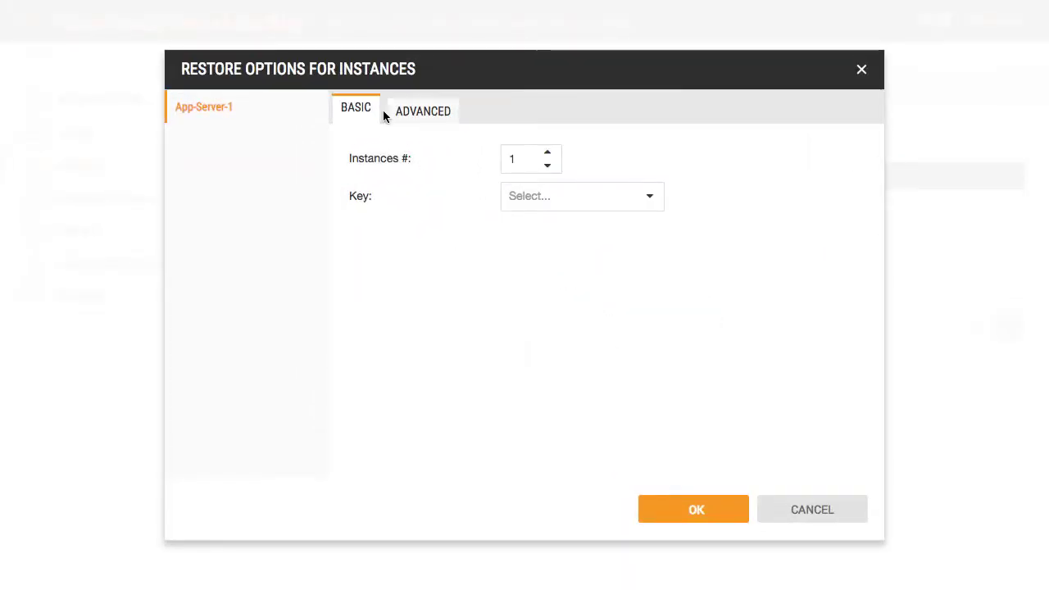
Step: Assign a key pair to the restored instance and review the advanced instance type, VPC and subnet options
{"action": "left_click", "coordinate": [644, 204]}
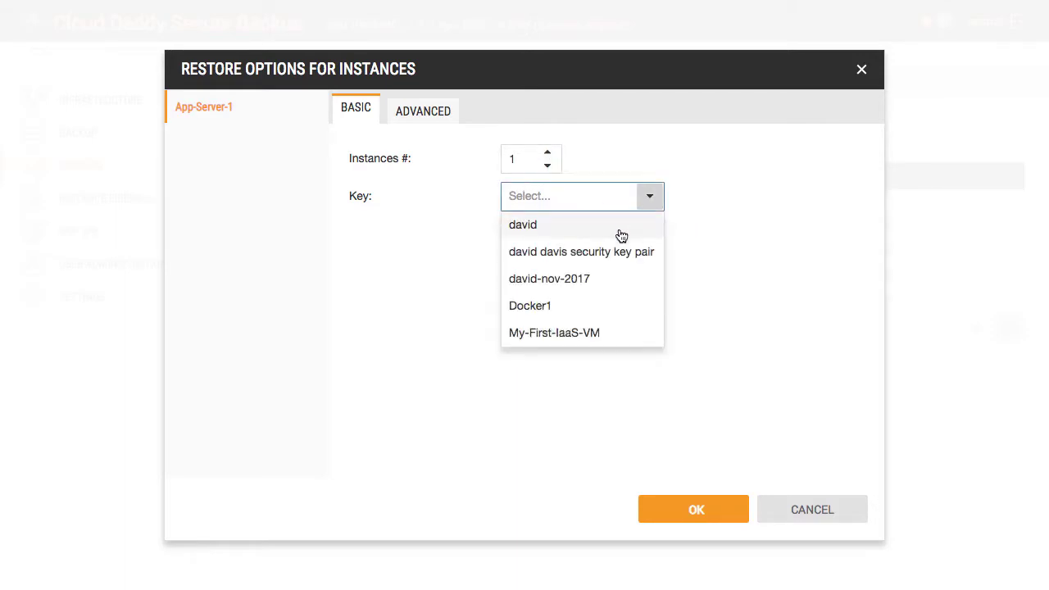
{"action": "left_click", "coordinate": [620, 230]}
{"action": "left_click", "coordinate": [405, 110]}
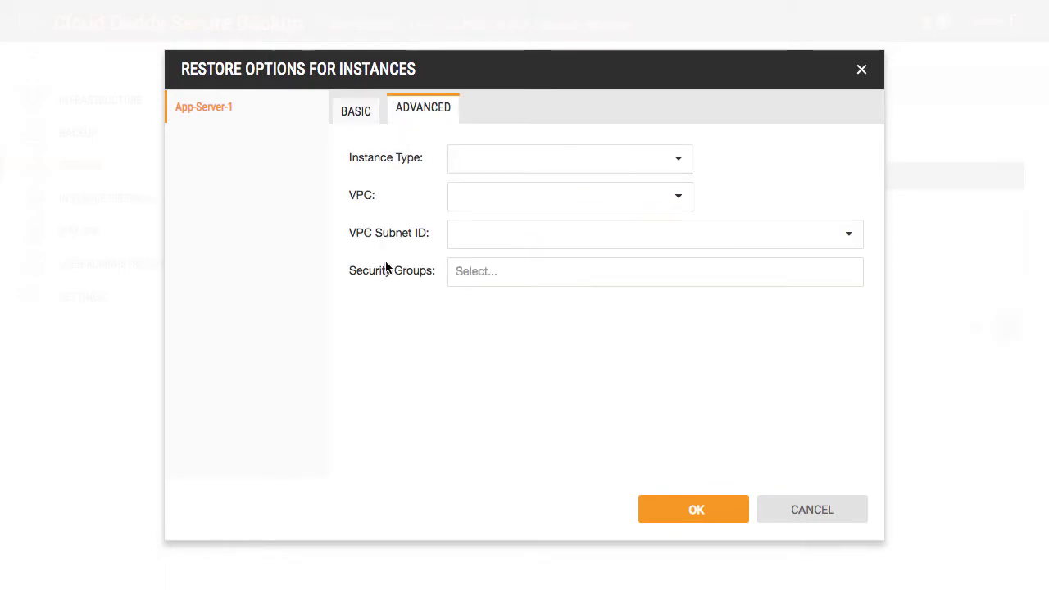
{"action": "left_click", "coordinate": [678, 157]}
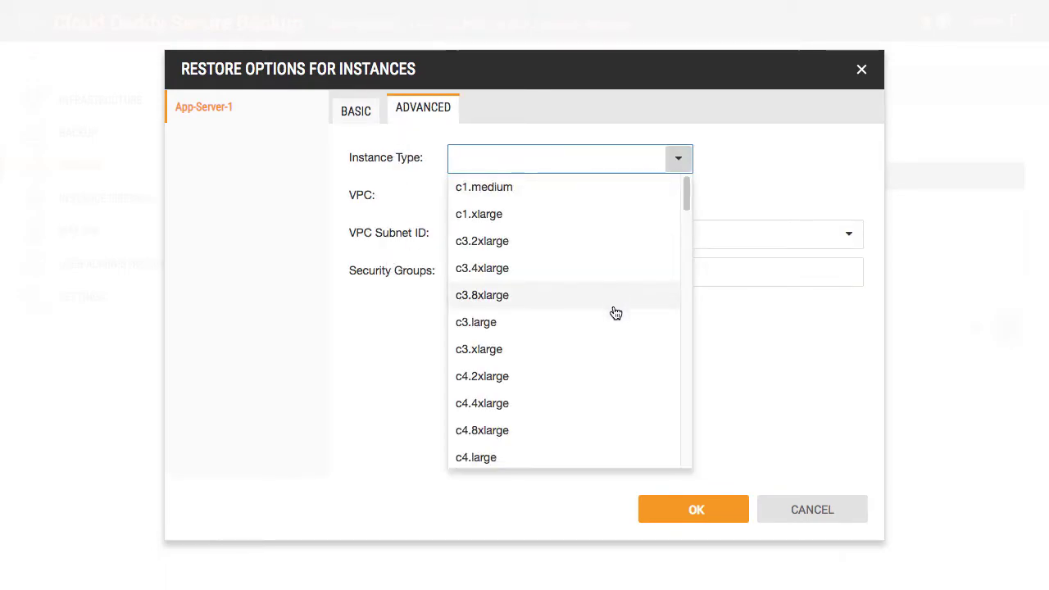
{"action": "left_click", "coordinate": [757, 390]}
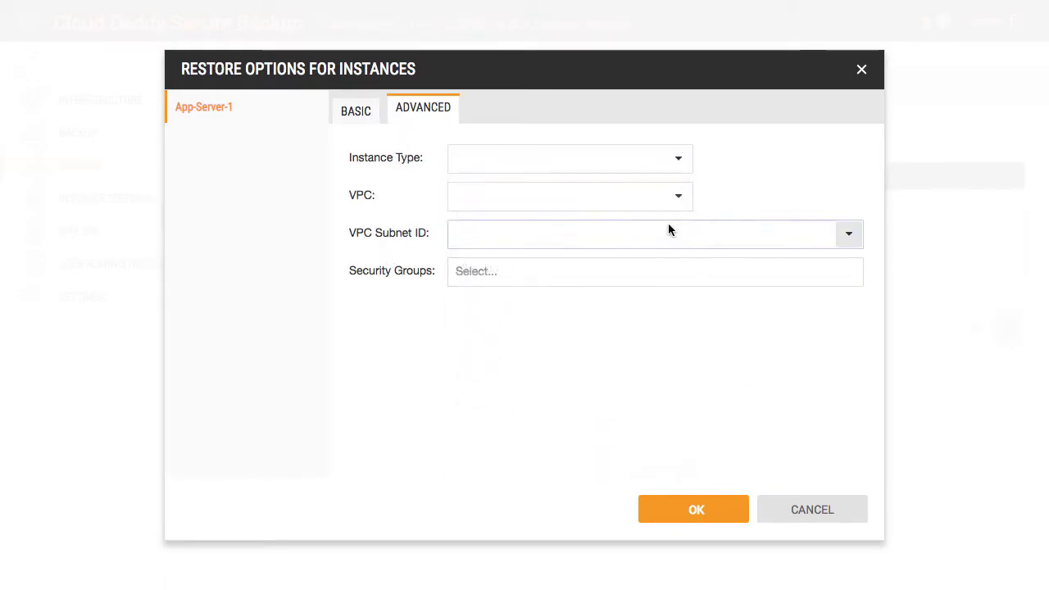
{"action": "left_click", "coordinate": [677, 197]}
{"action": "left_click", "coordinate": [795, 334]}
{"action": "left_click", "coordinate": [847, 237]}
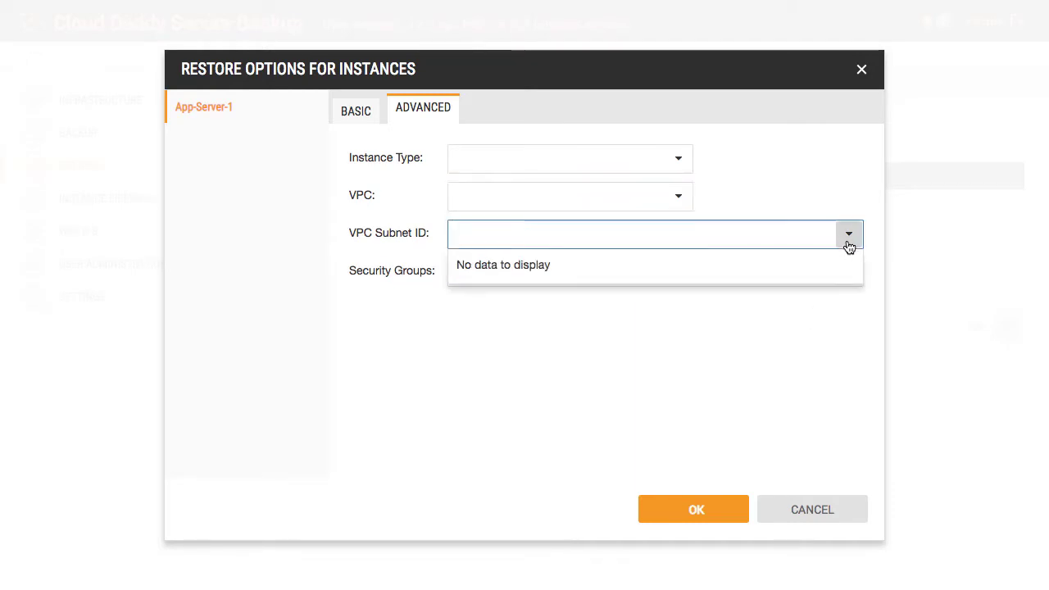
{"action": "left_click", "coordinate": [817, 330]}
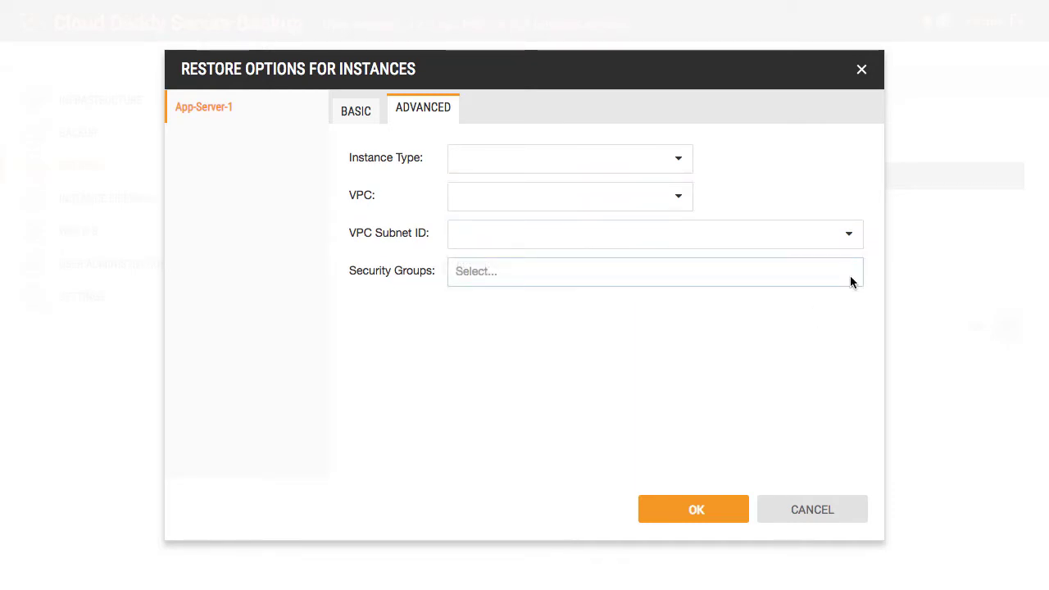
Step: Accept the restore options and launch the restore job from its summary
{"action": "left_click", "coordinate": [693, 510]}
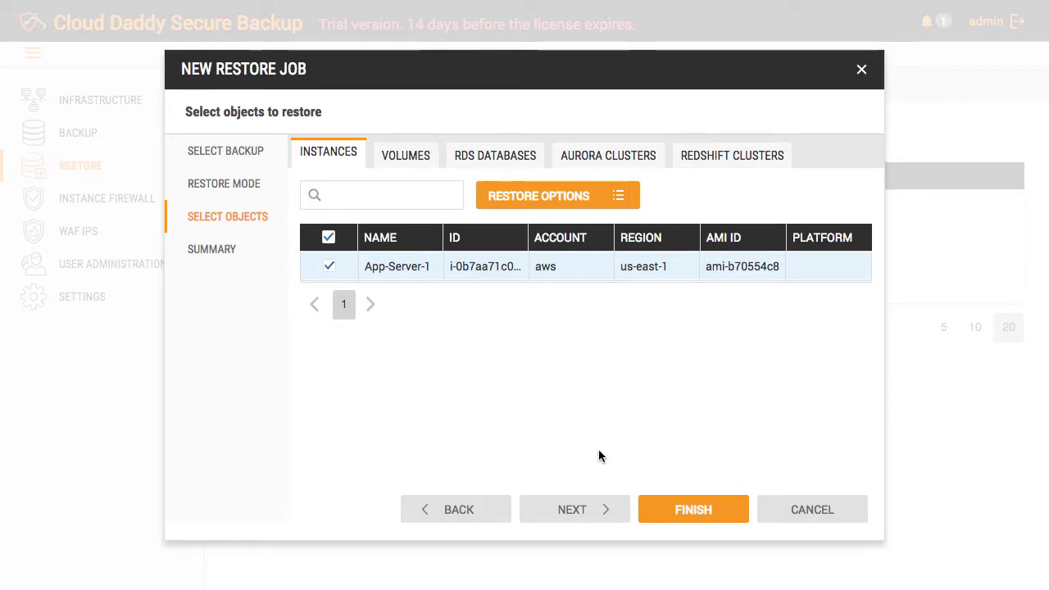
{"action": "left_click", "coordinate": [573, 511]}
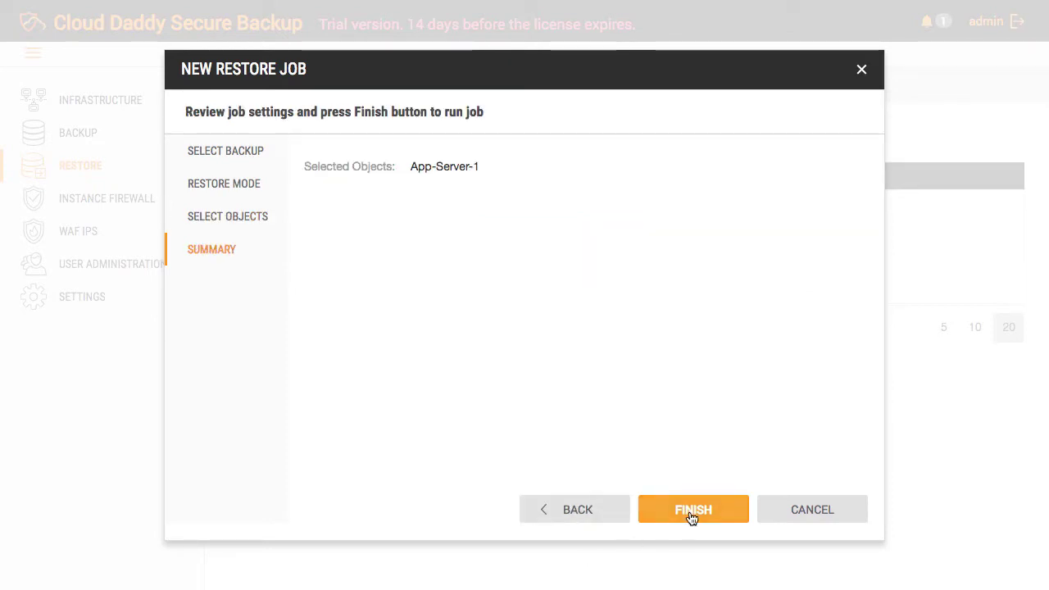
{"action": "left_click", "coordinate": [690, 514]}
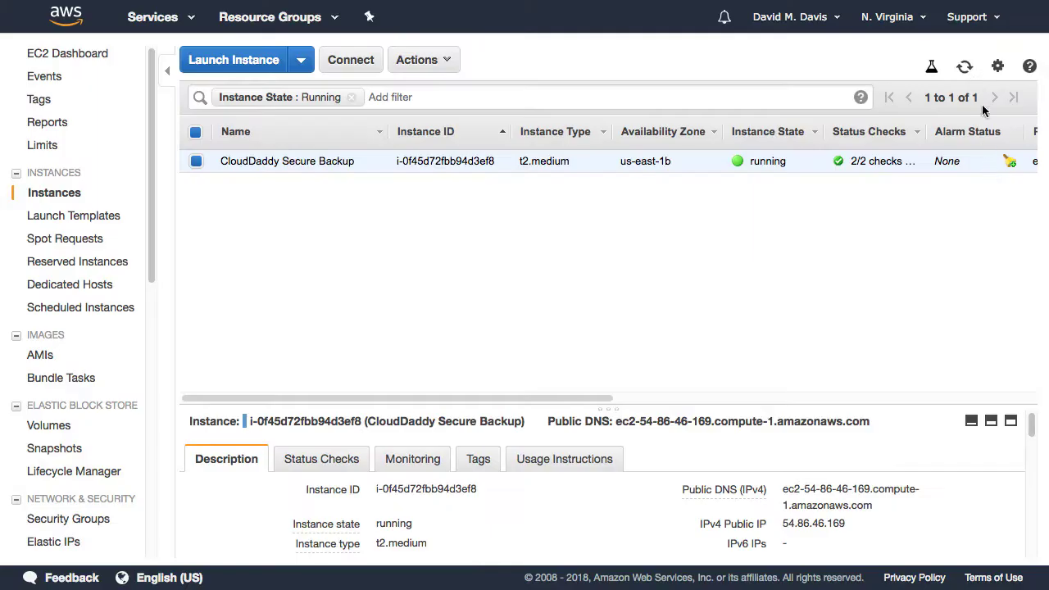
Step: Refresh the EC2 instances and display the restored App-Server-1's details
{"action": "left_click", "coordinate": [964, 67]}
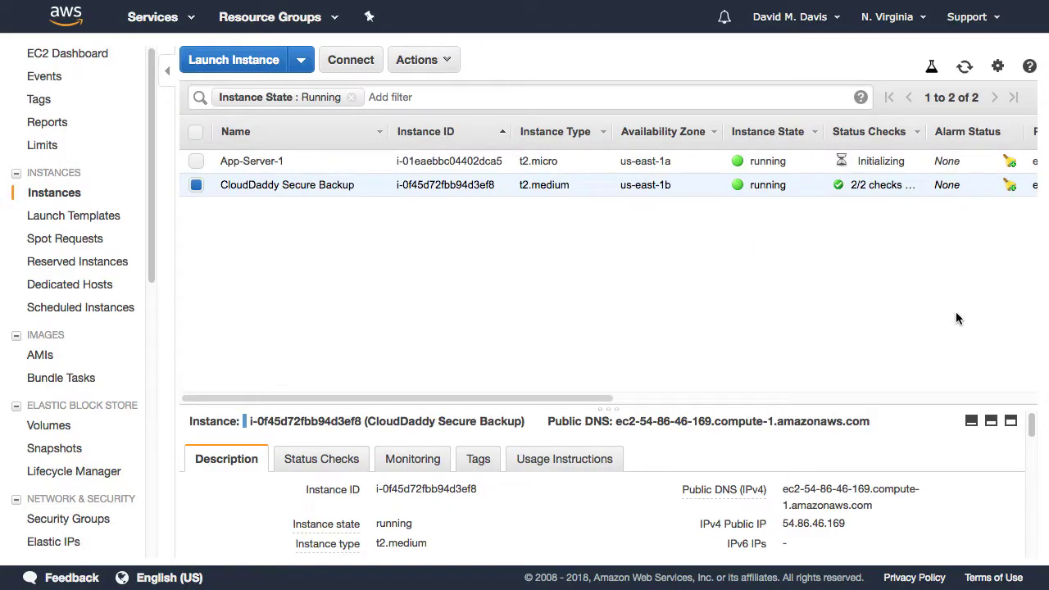
{"action": "left_click", "coordinate": [196, 161]}
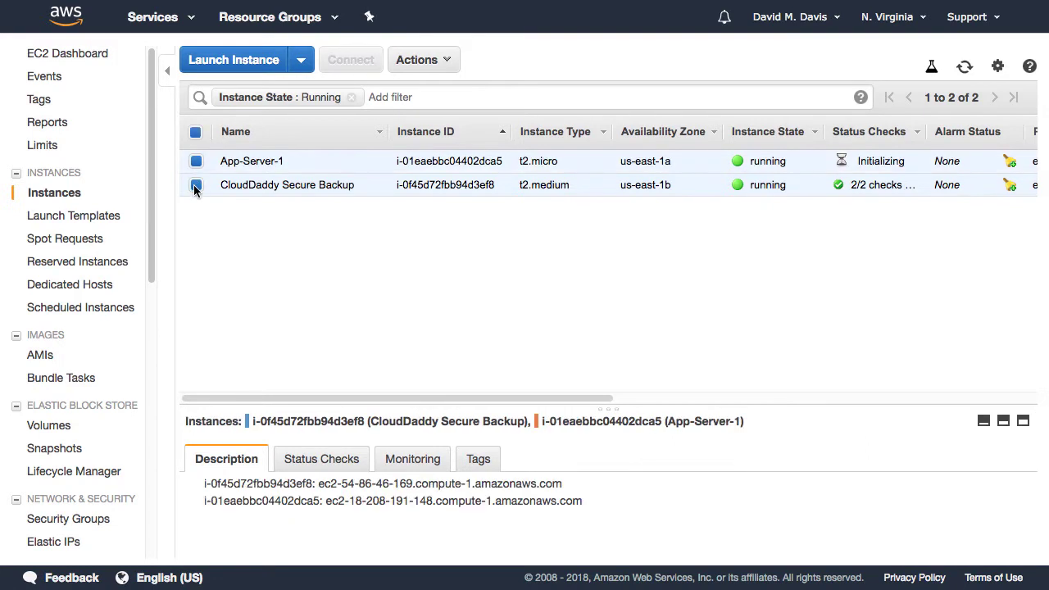
{"action": "left_click", "coordinate": [195, 185]}
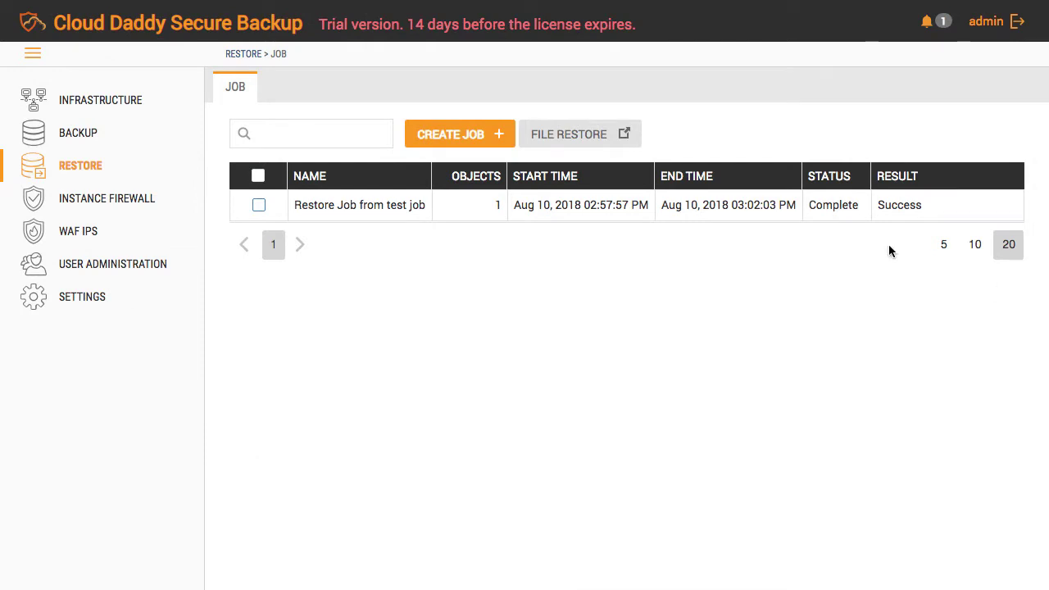
Step: Check the restore job result, then browse Instance Firewall, WAF IPS and Infrastructure instances
{"action": "left_click", "coordinate": [560, 150]}
{"action": "left_click", "coordinate": [95, 205]}
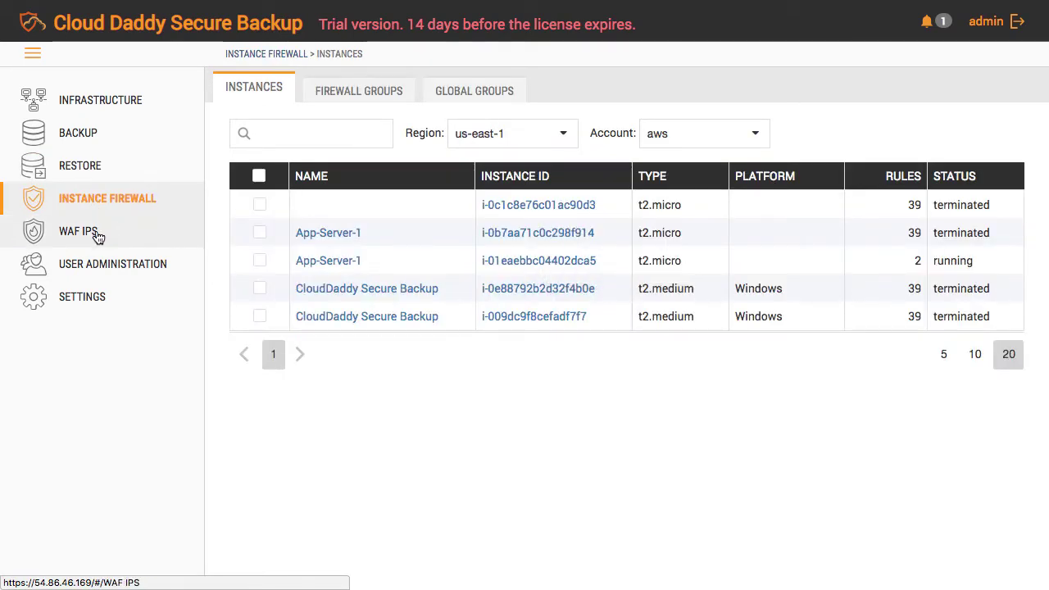
{"action": "left_click", "coordinate": [97, 236]}
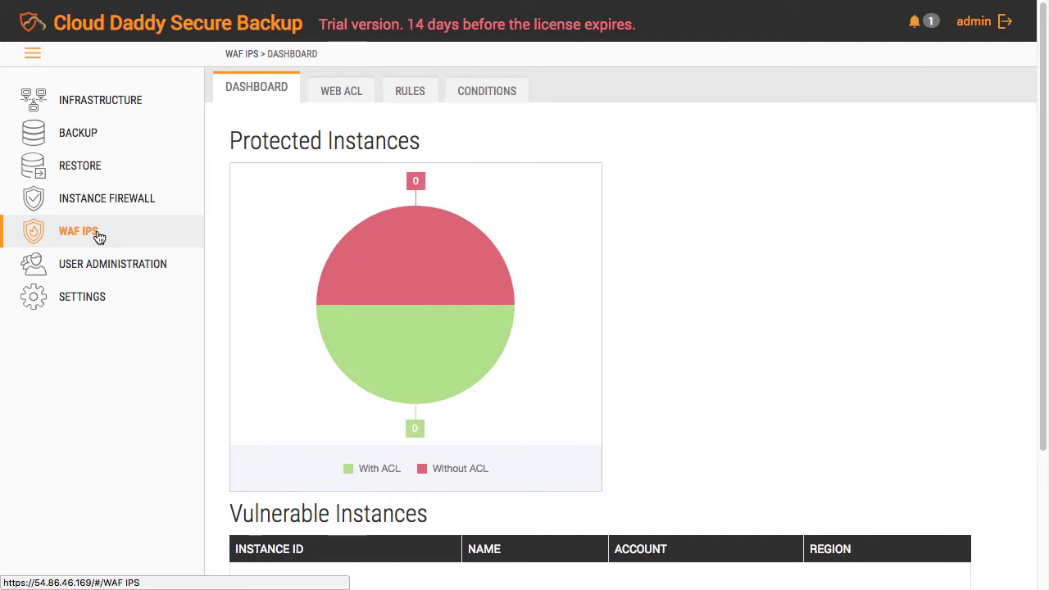
{"action": "left_click", "coordinate": [104, 108]}
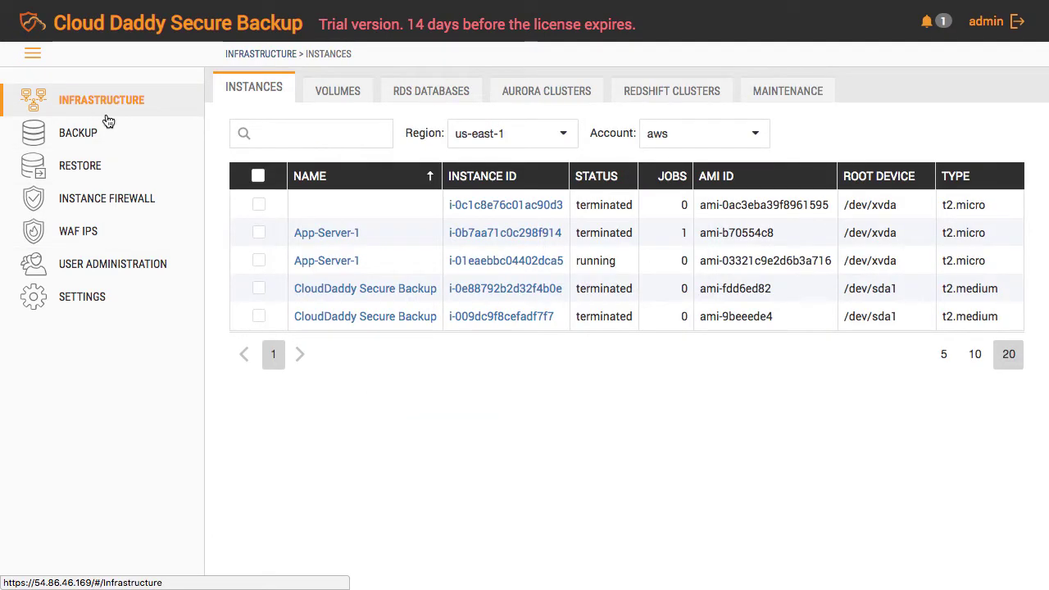